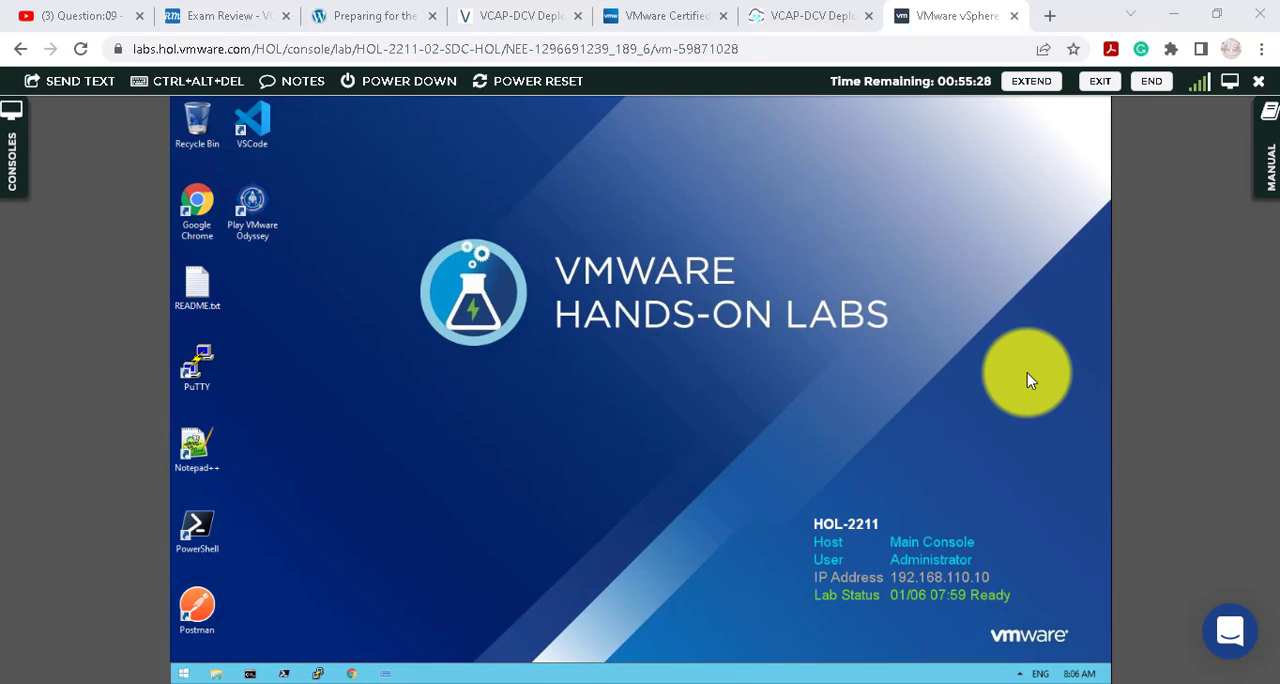
- Check the VCAP-DCV preparation pages in the browser and examine the intro and contents list of the VirtualG.uk exam simulator post
left_click(540, 20)
scroll(420, 423, "up", 15)
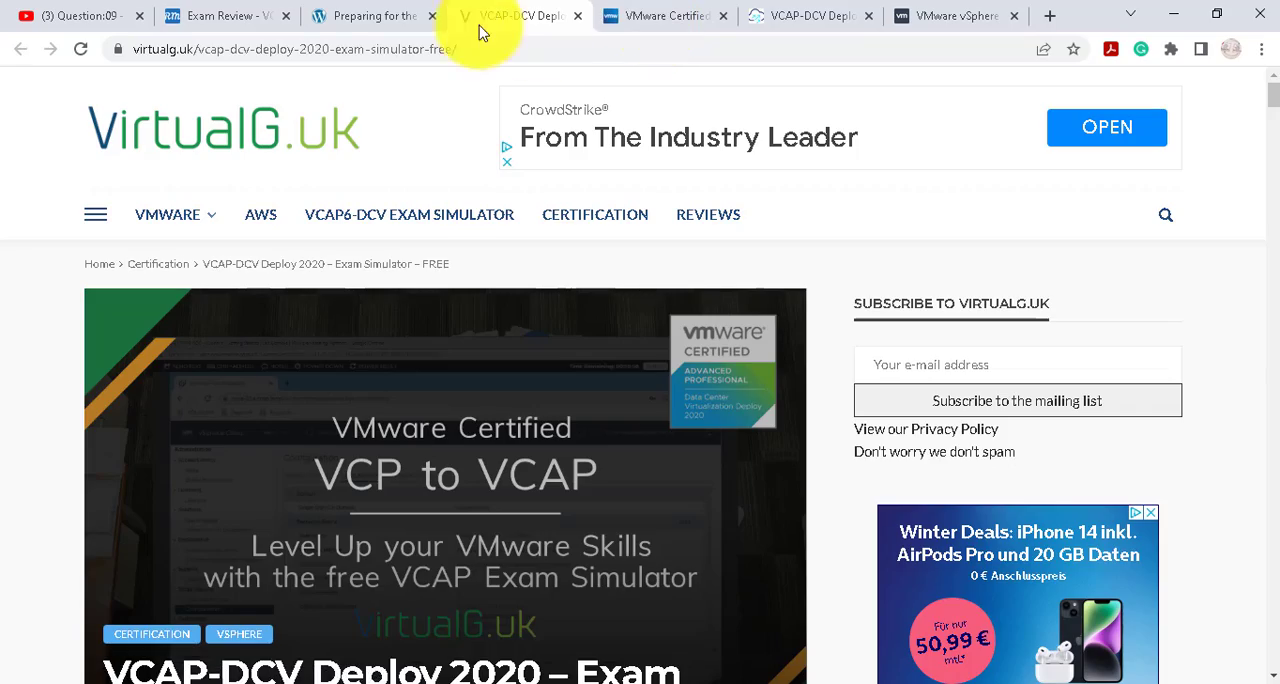
left_click(378, 20)
scroll(510, 290, "up", 10)
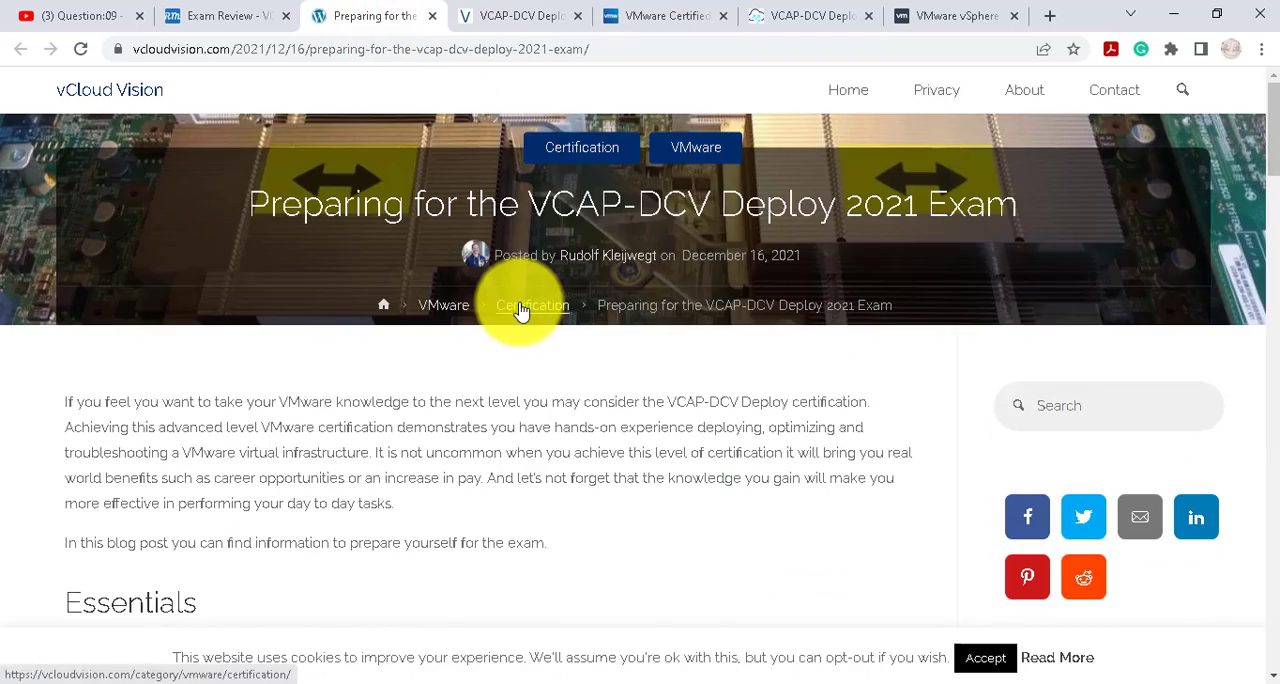
left_click(531, 20)
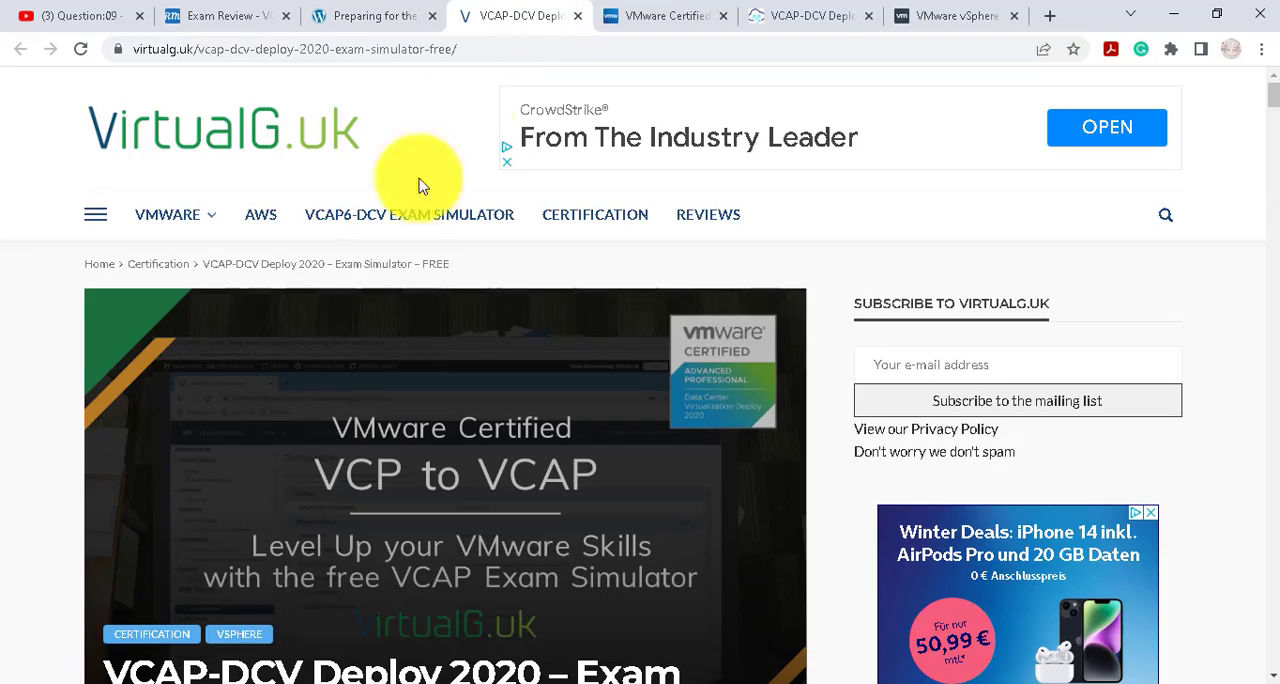
scroll(414, 306, "down", 4)
scroll(413, 318, "up", 4)
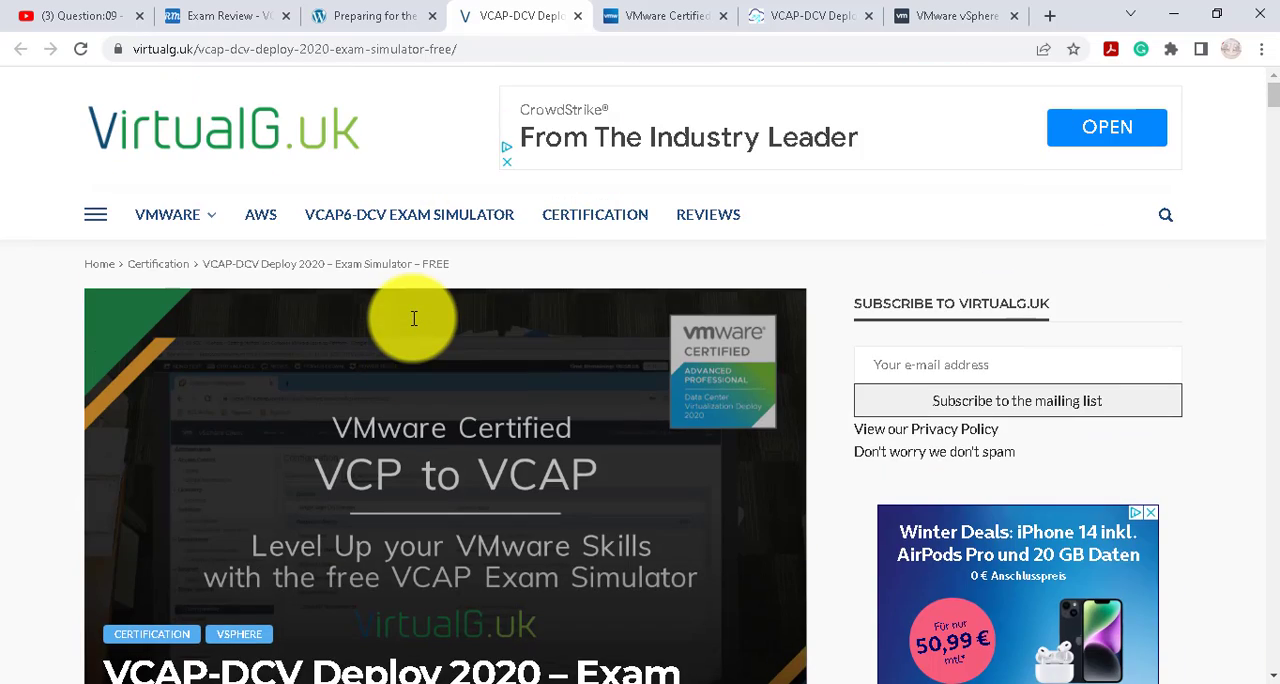
scroll(414, 318, "down", 10)
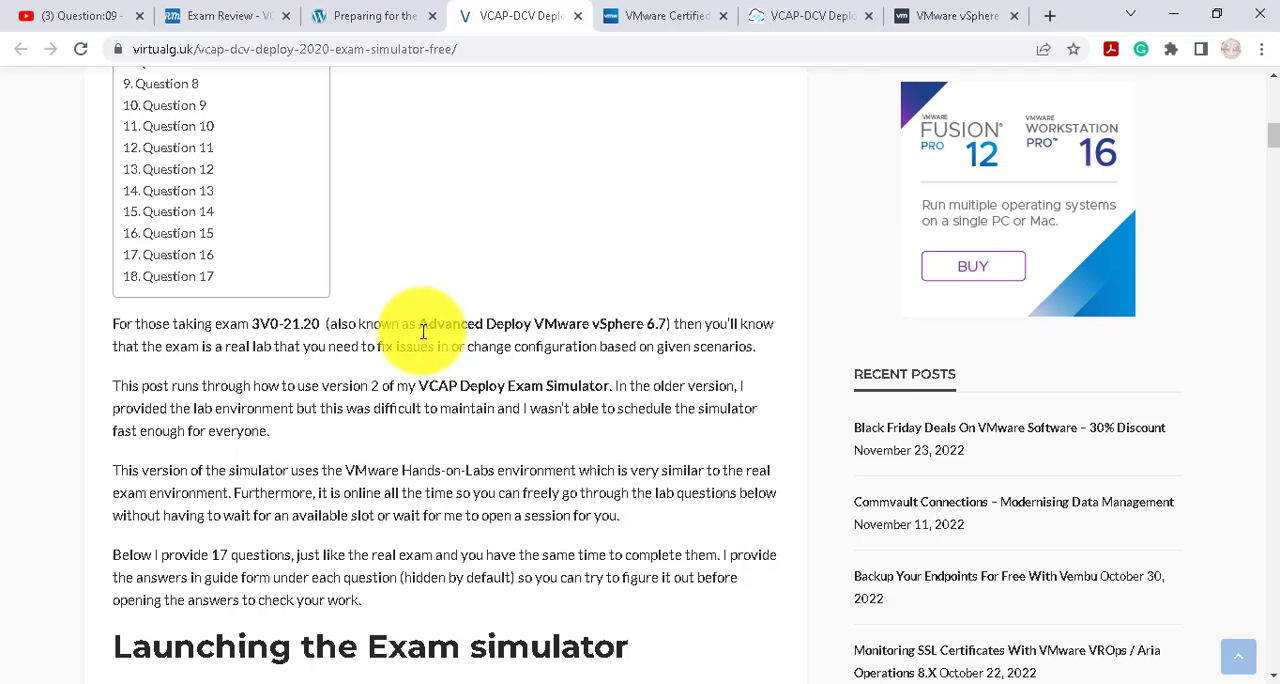
scroll(422, 331, "up", 10)
scroll(422, 338, "down", 3)
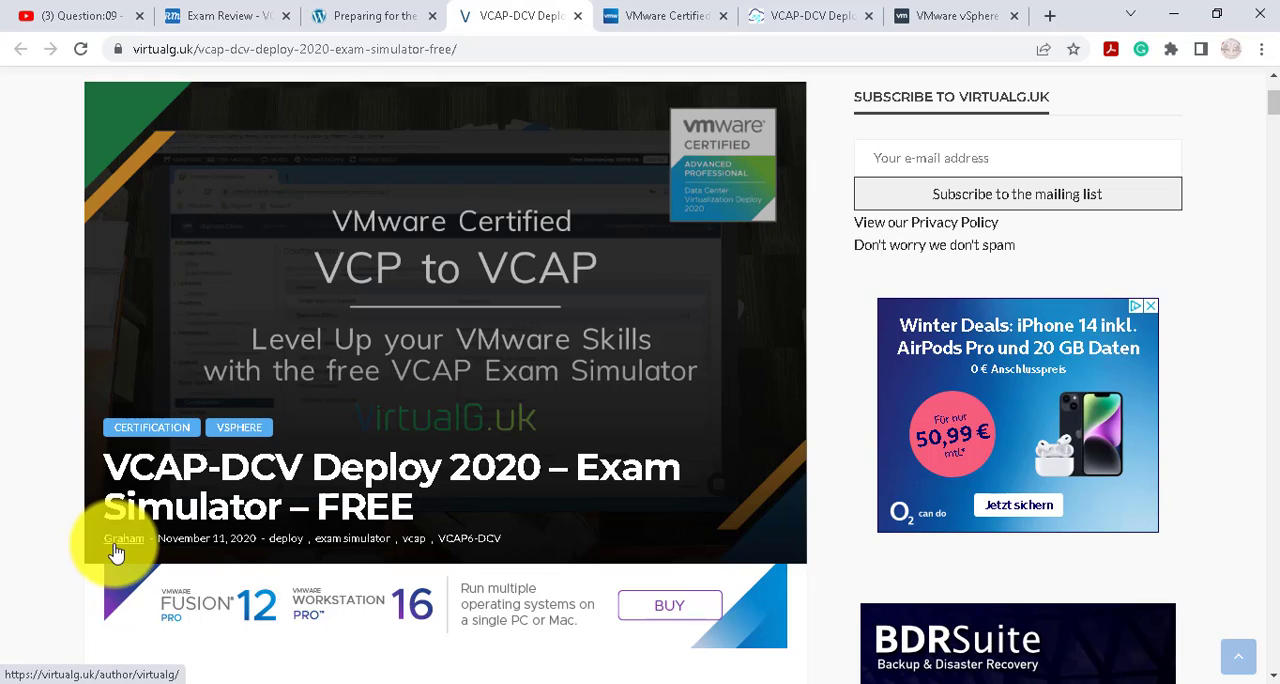
scroll(349, 443, "down", 7)
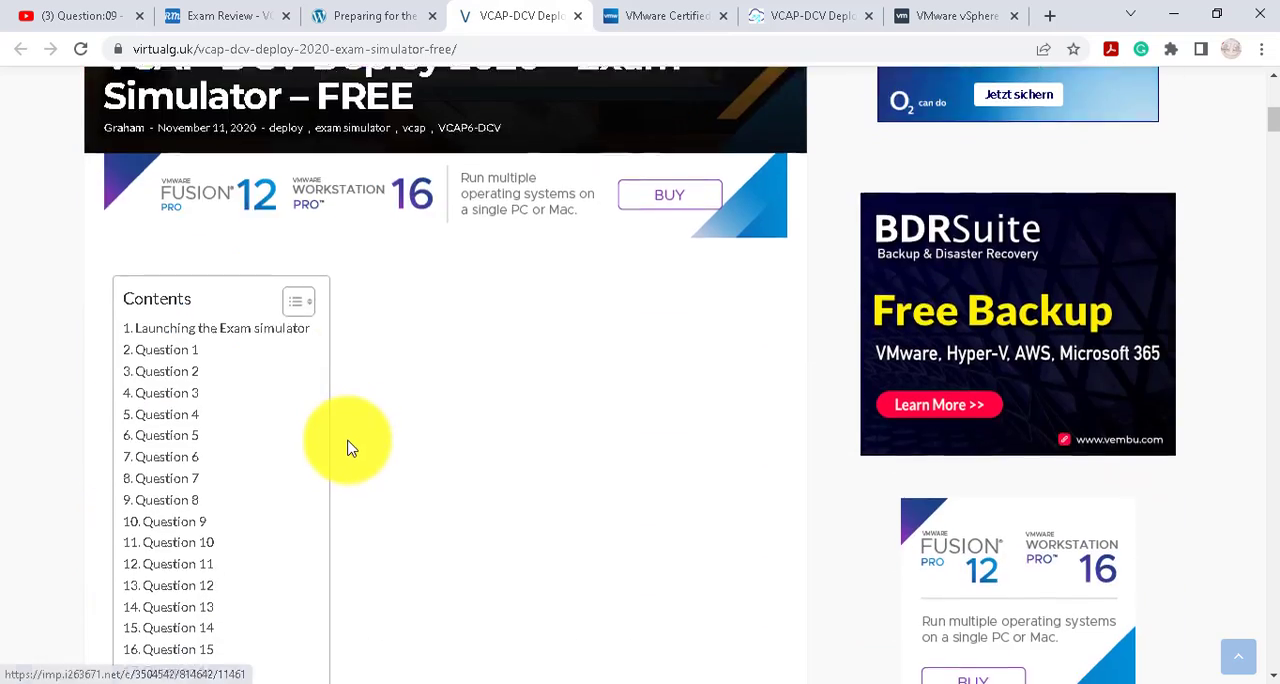
scroll(458, 369, "up", 2)
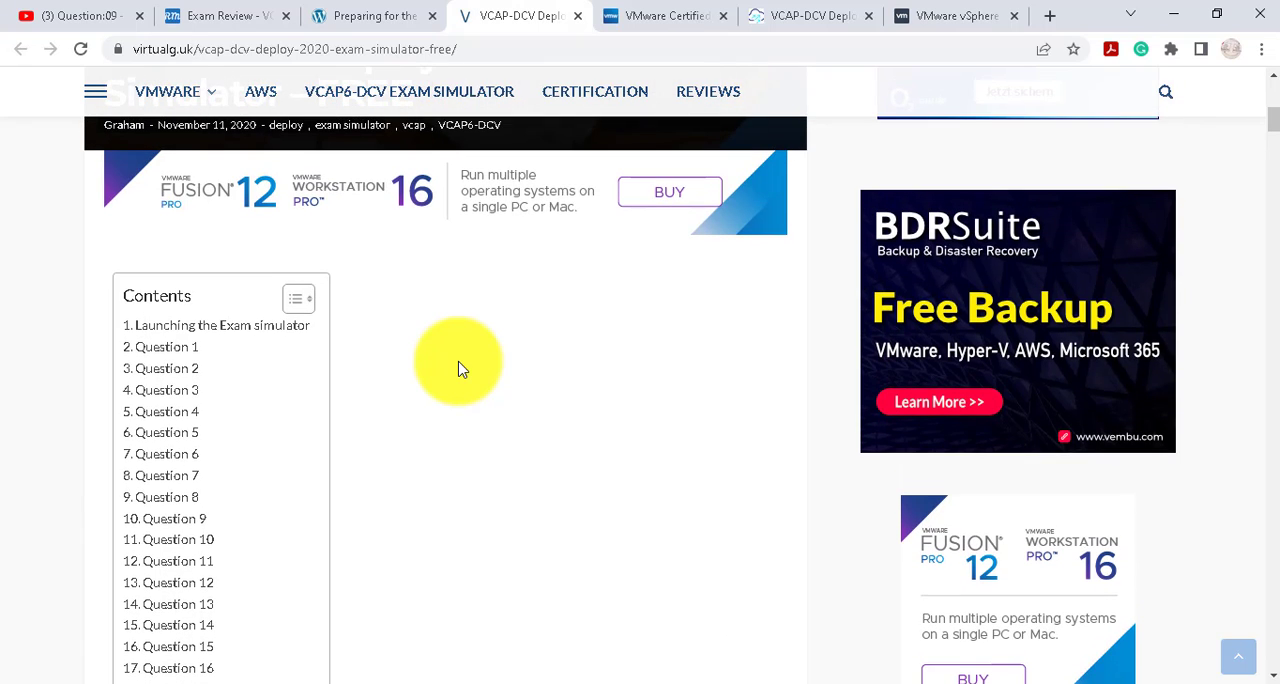
- Read the simulator post's exam description, lab launch instructions and the first practice questions
scroll(458, 369, "down", 2)
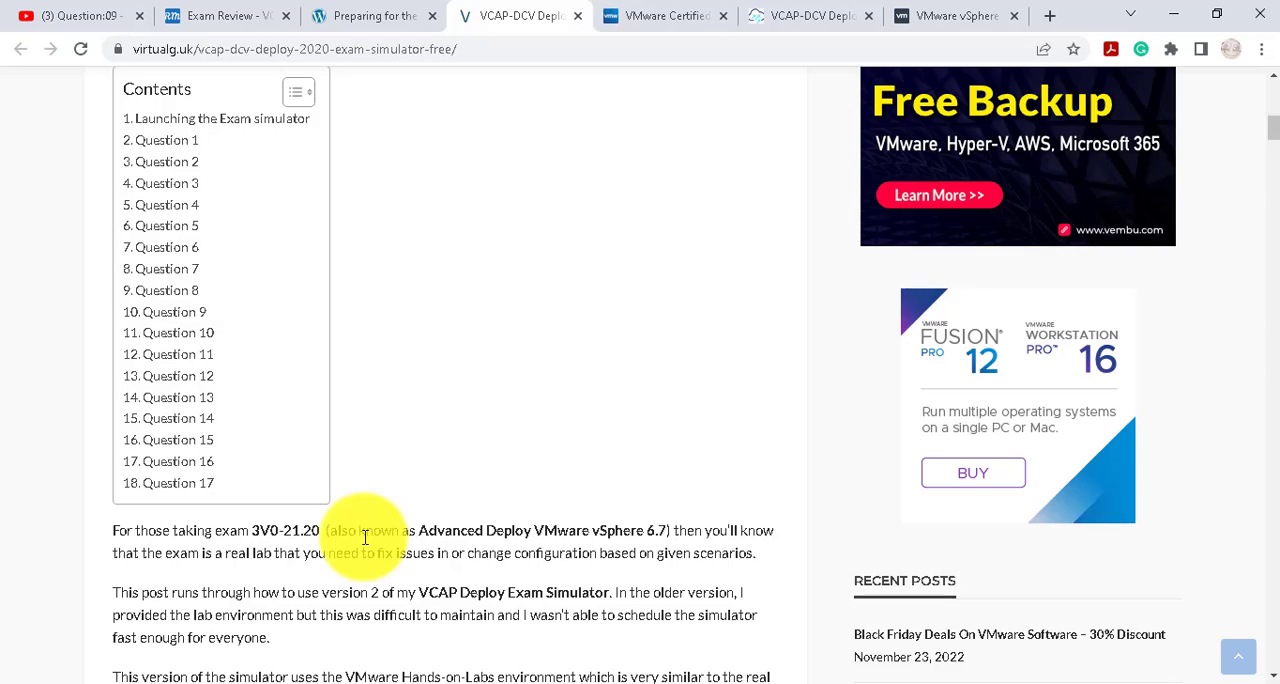
scroll(365, 537, "down", 5)
scroll(350, 540, "up", 9)
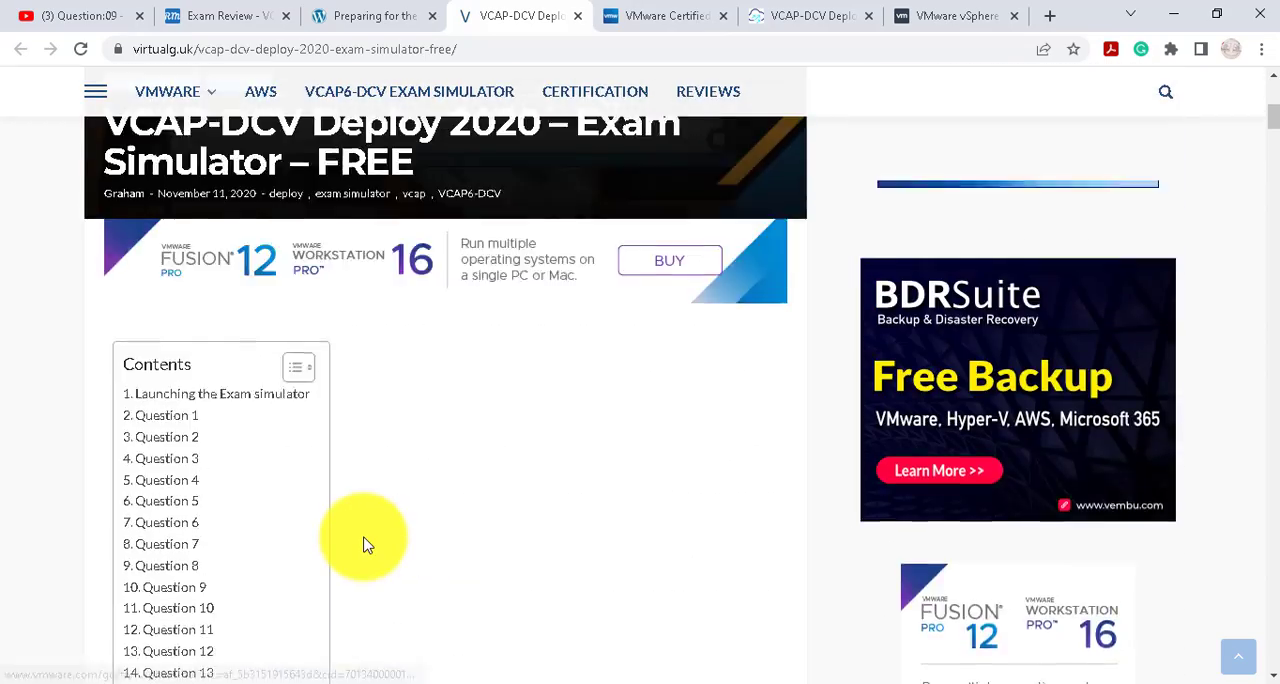
scroll(363, 530, "up", 4)
scroll(380, 537, "down", 2)
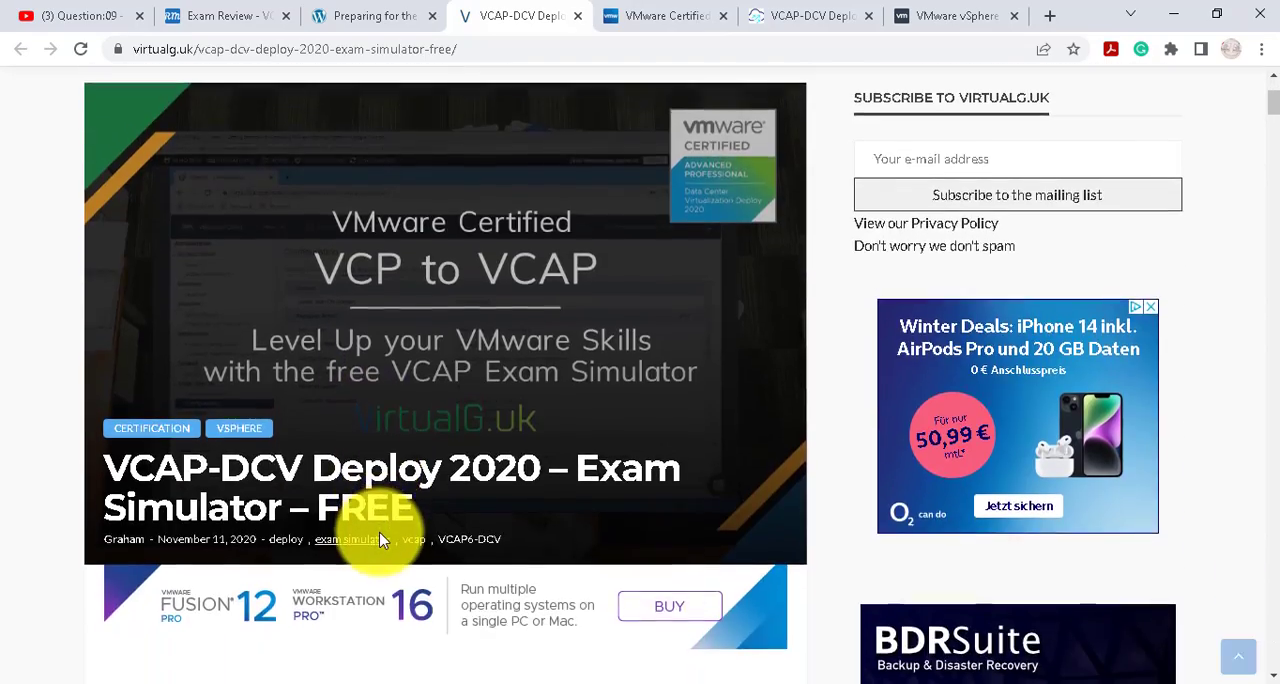
scroll(426, 580, "down", 6)
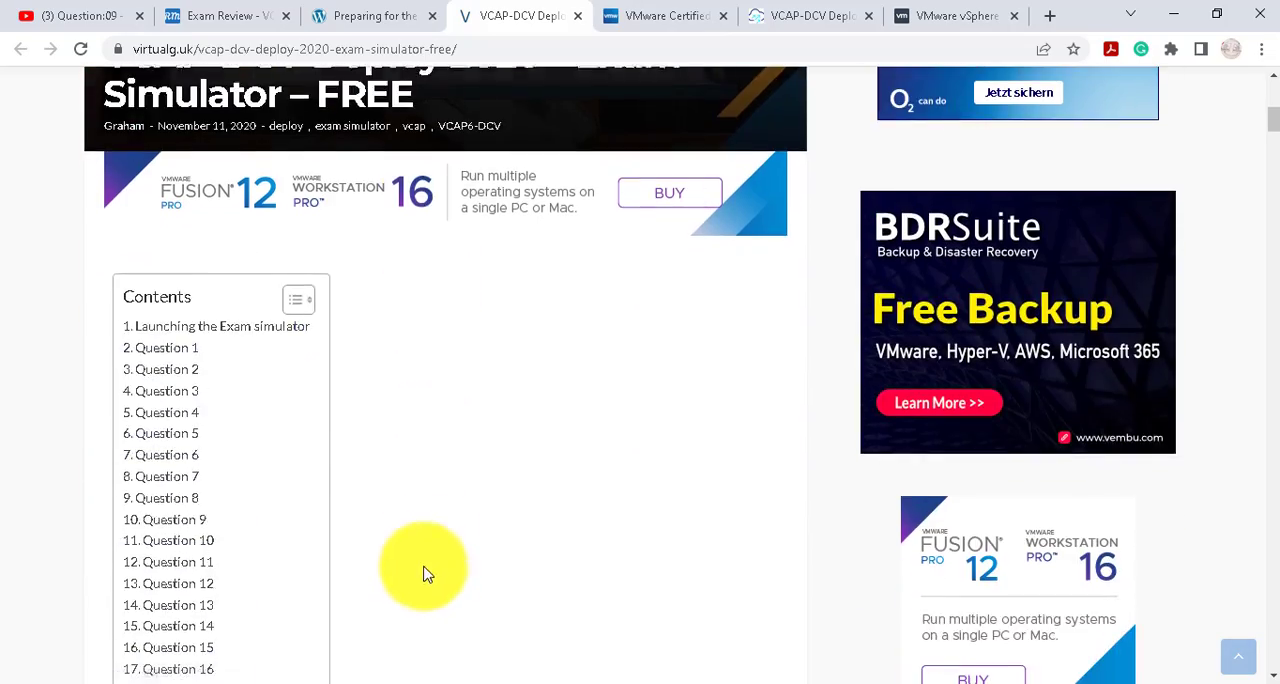
scroll(425, 510, "down", 5)
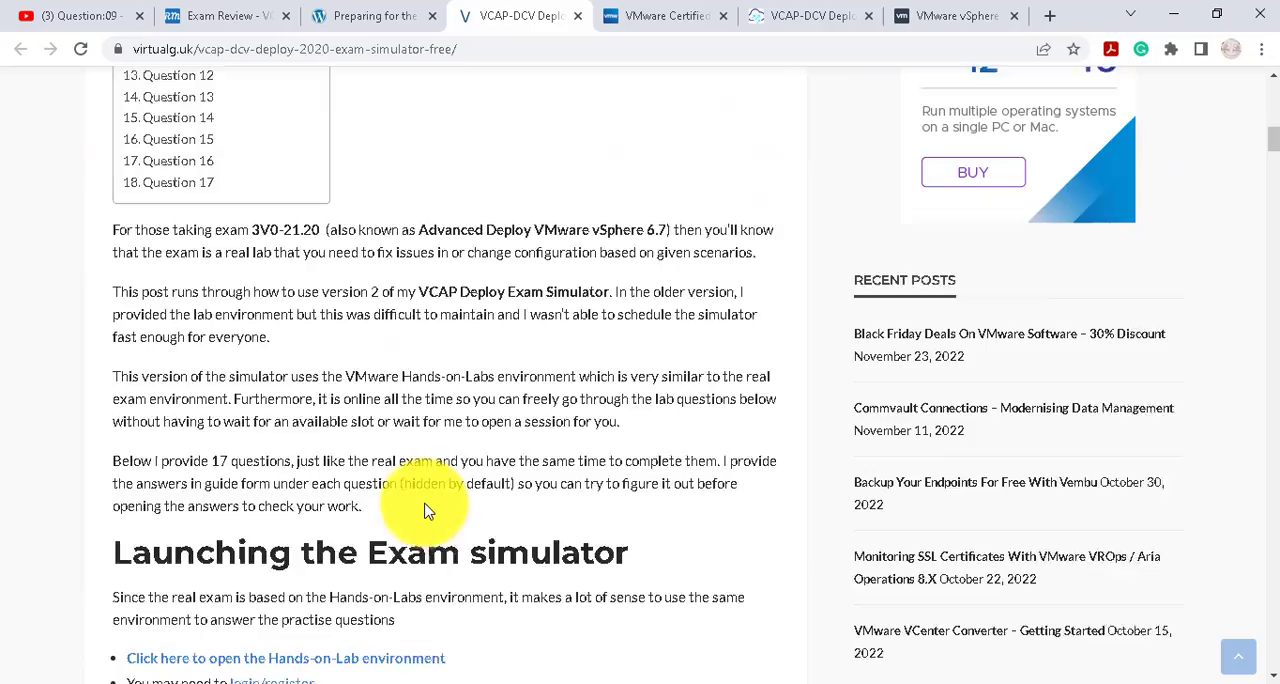
scroll(440, 500, "down", 12)
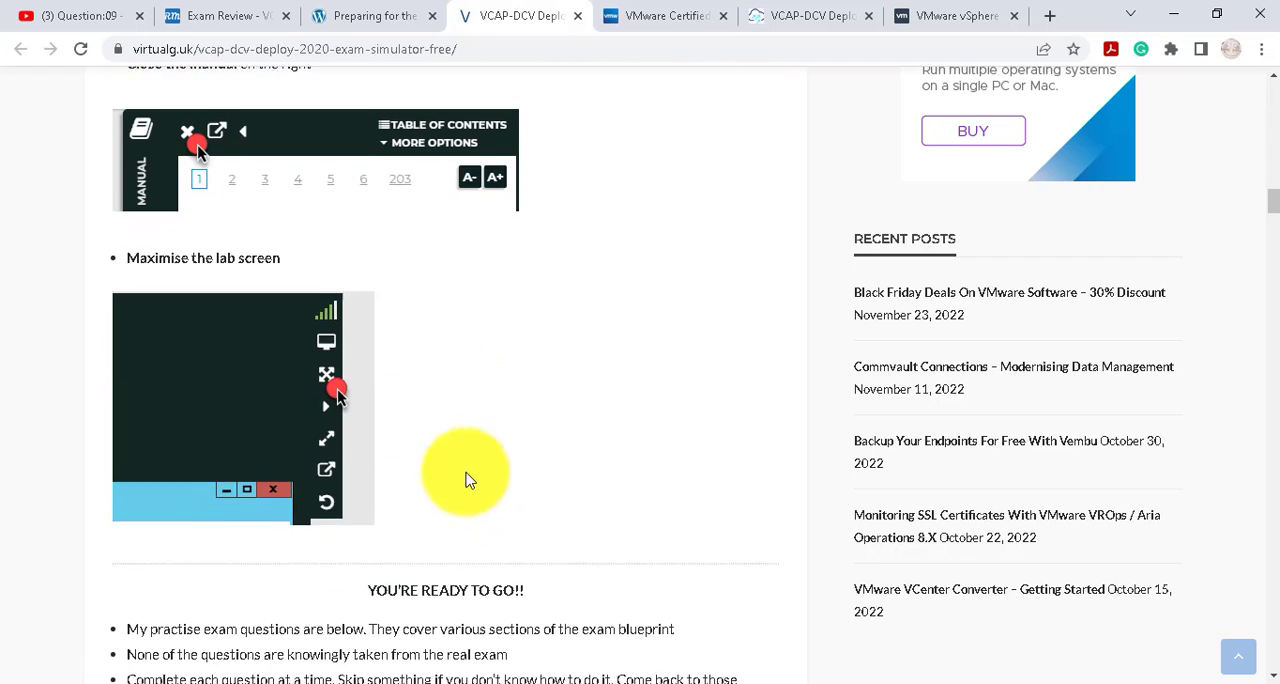
scroll(572, 457, "down", 6)
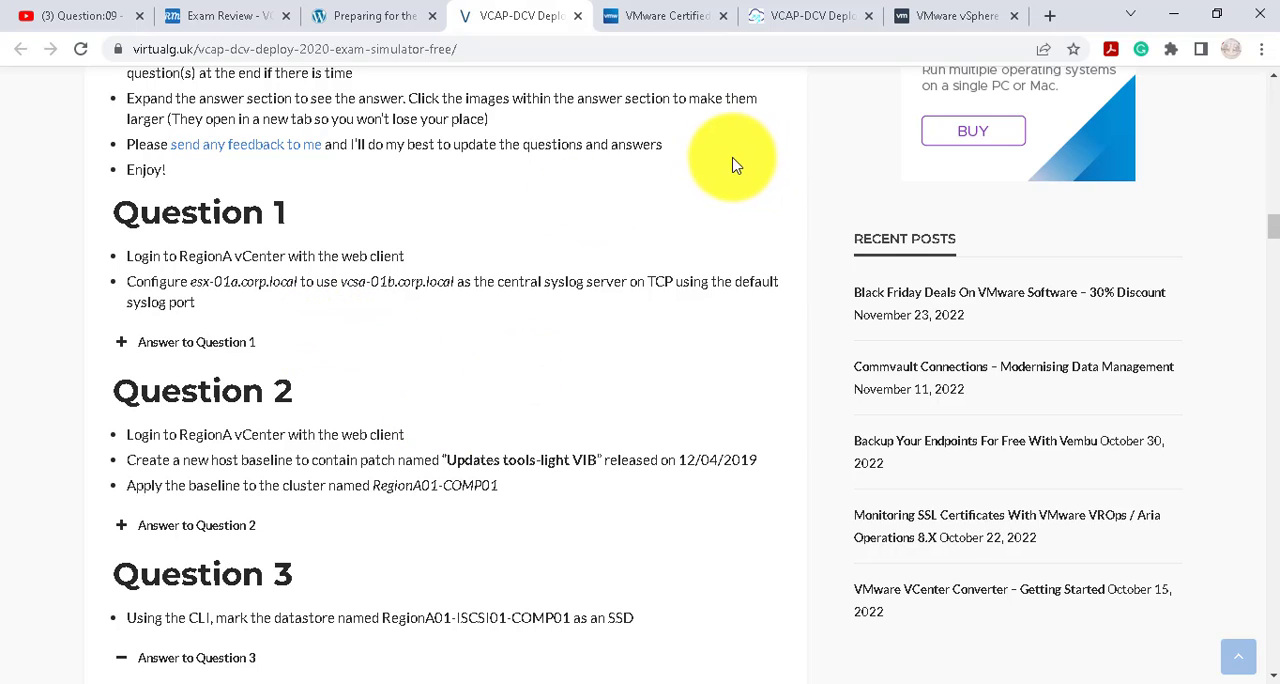
- Return to the Hands-on Labs console and open the Region A vcsa-01a Web Client in the lab's Google Chrome
left_click(940, 16)
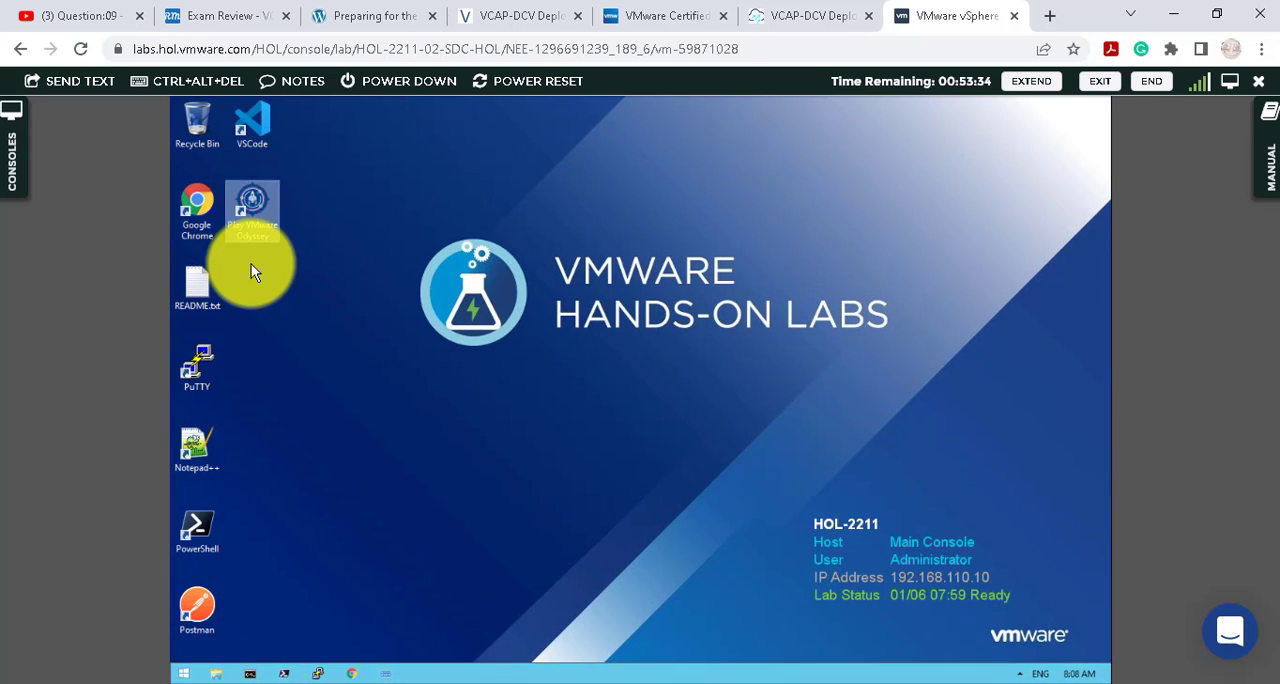
double_click(194, 227)
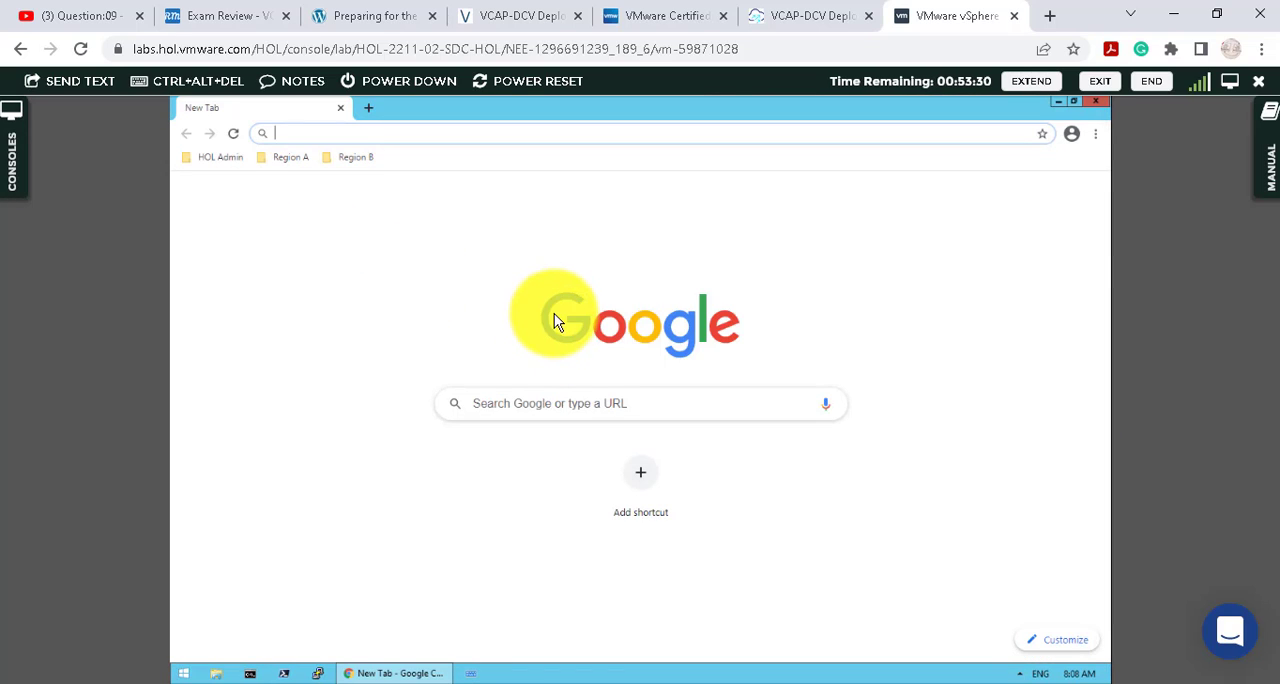
left_click(289, 158)
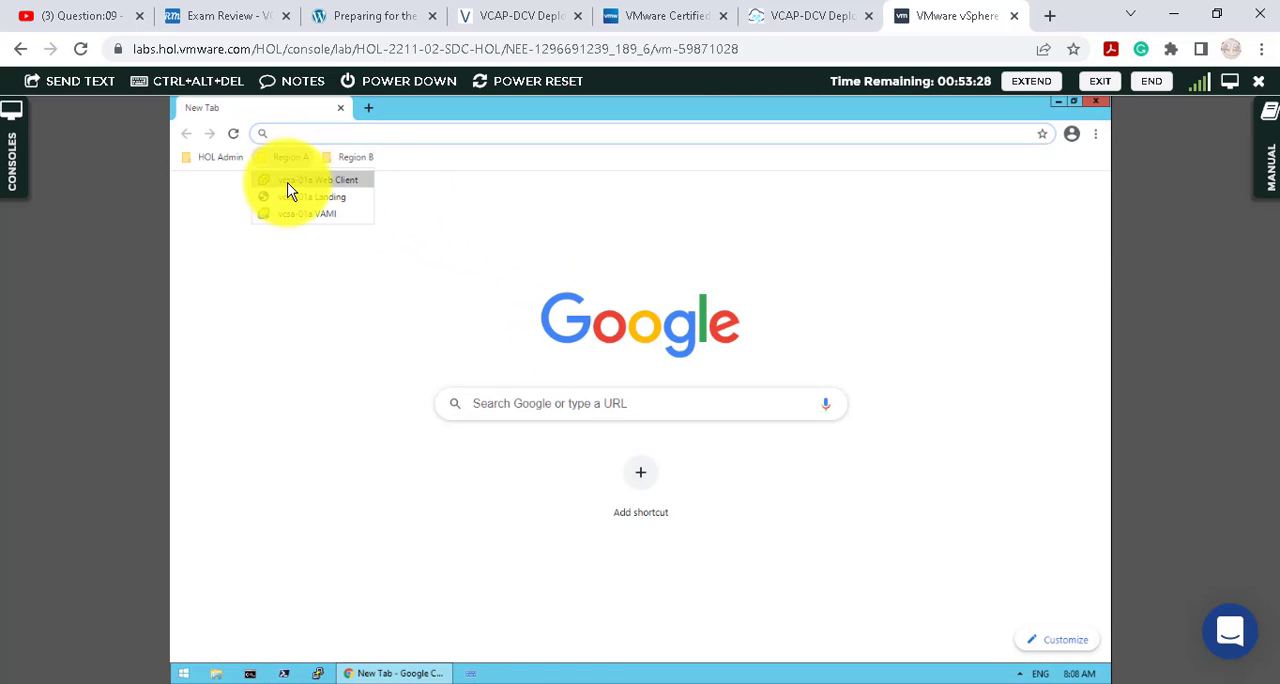
left_click(300, 181)
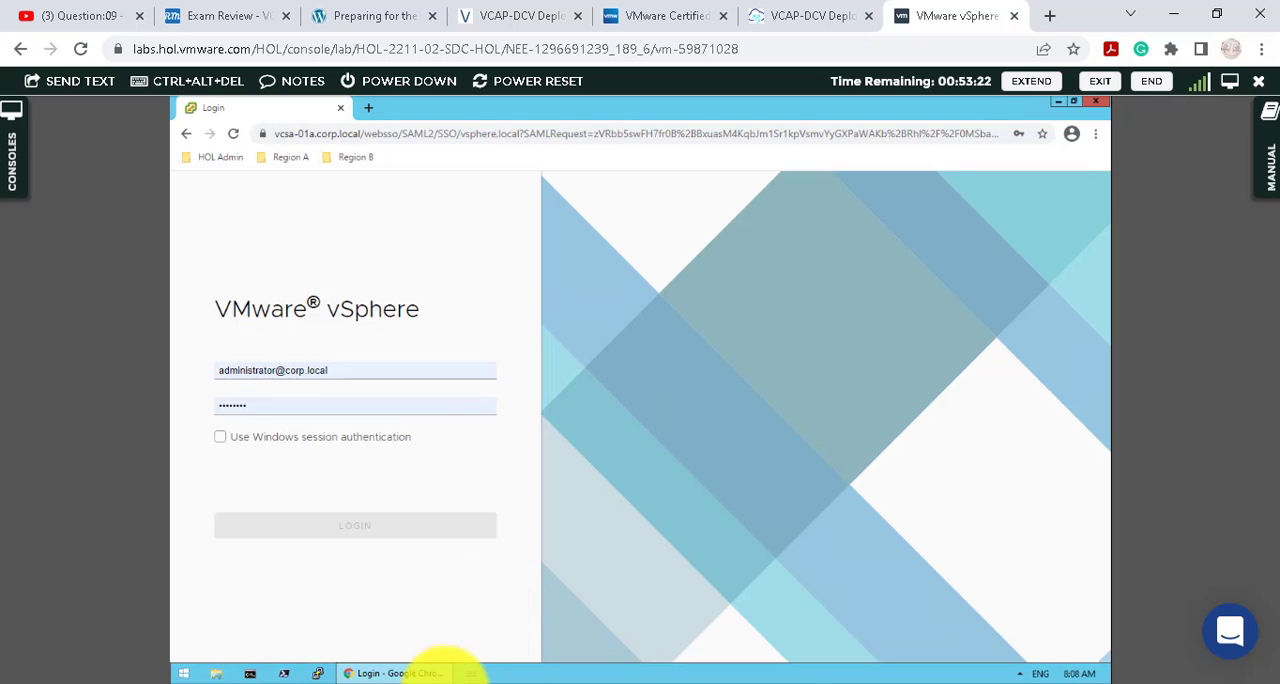
- Review the vLAN300 port group task list in Notepad++ and log in to the vSphere Client with the prefilled credentials
left_click(440, 660)
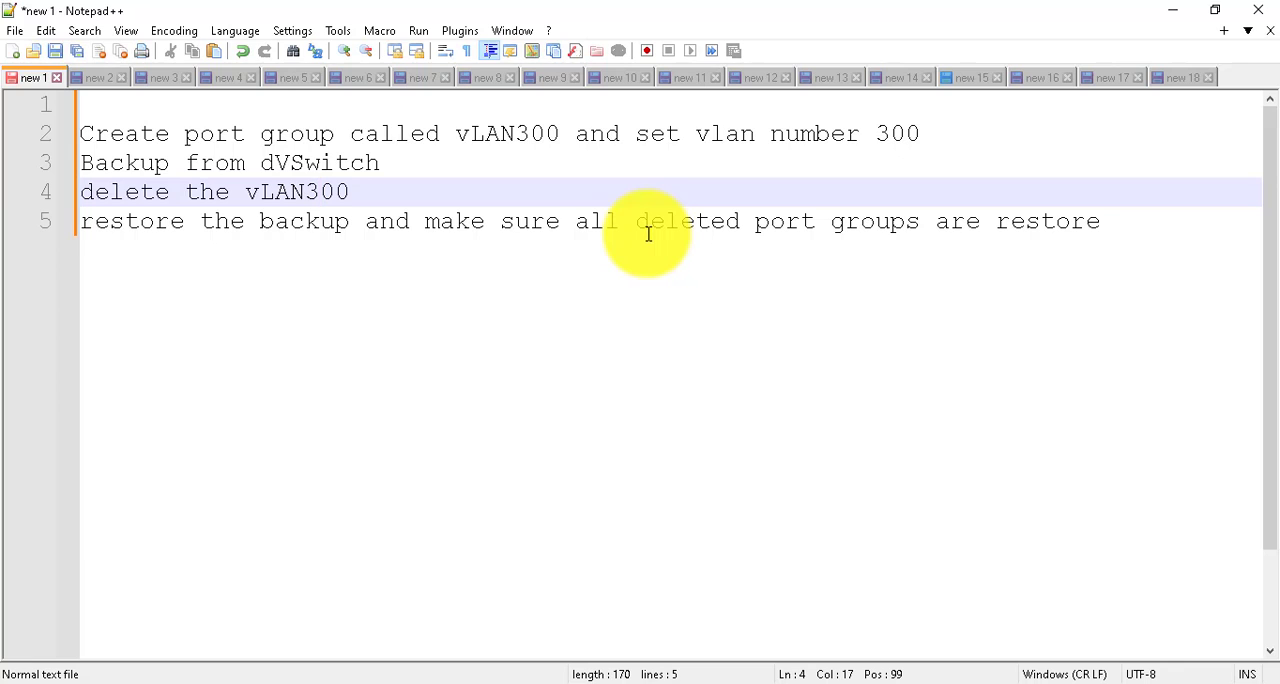
left_click(1173, 11)
left_click(444, 274)
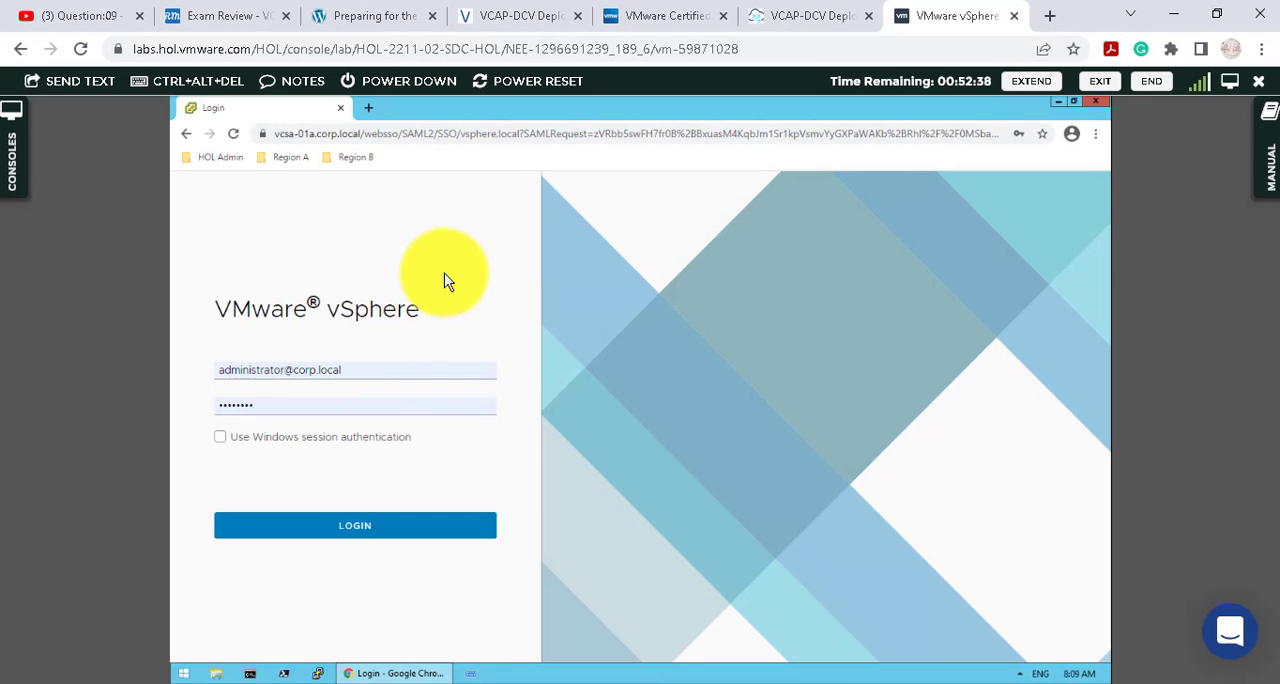
left_click(357, 526)
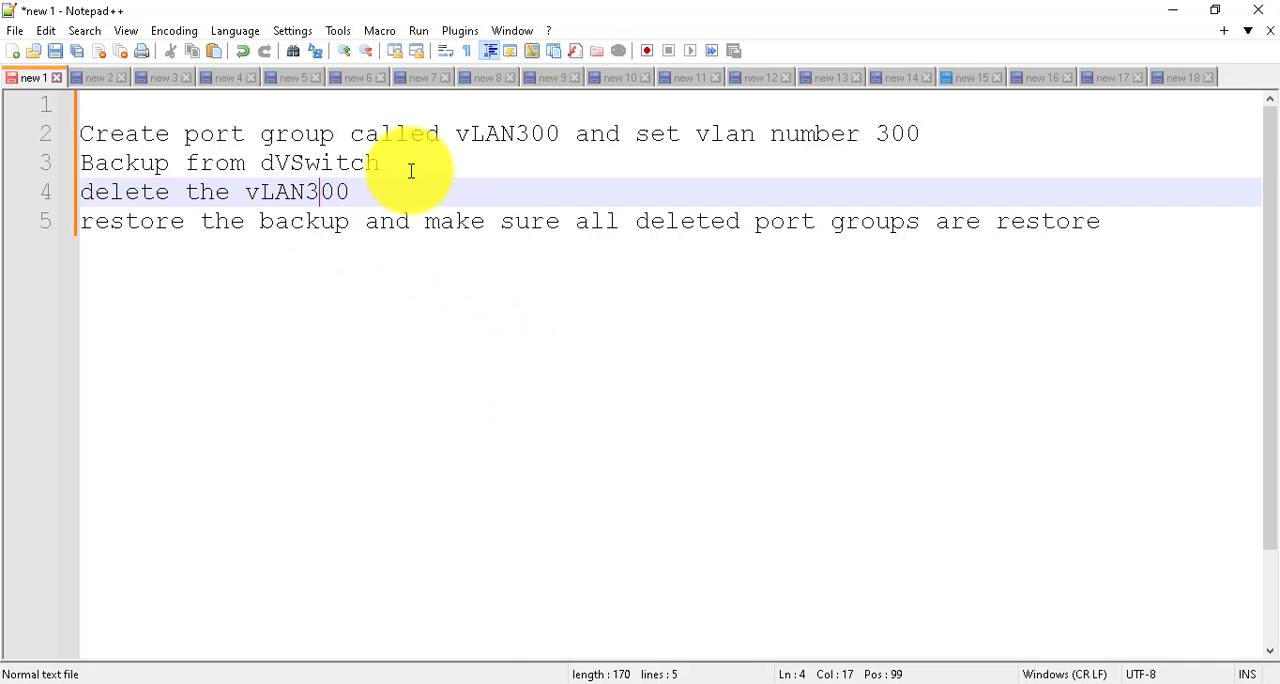
left_click(981, 132)
left_click(1173, 10)
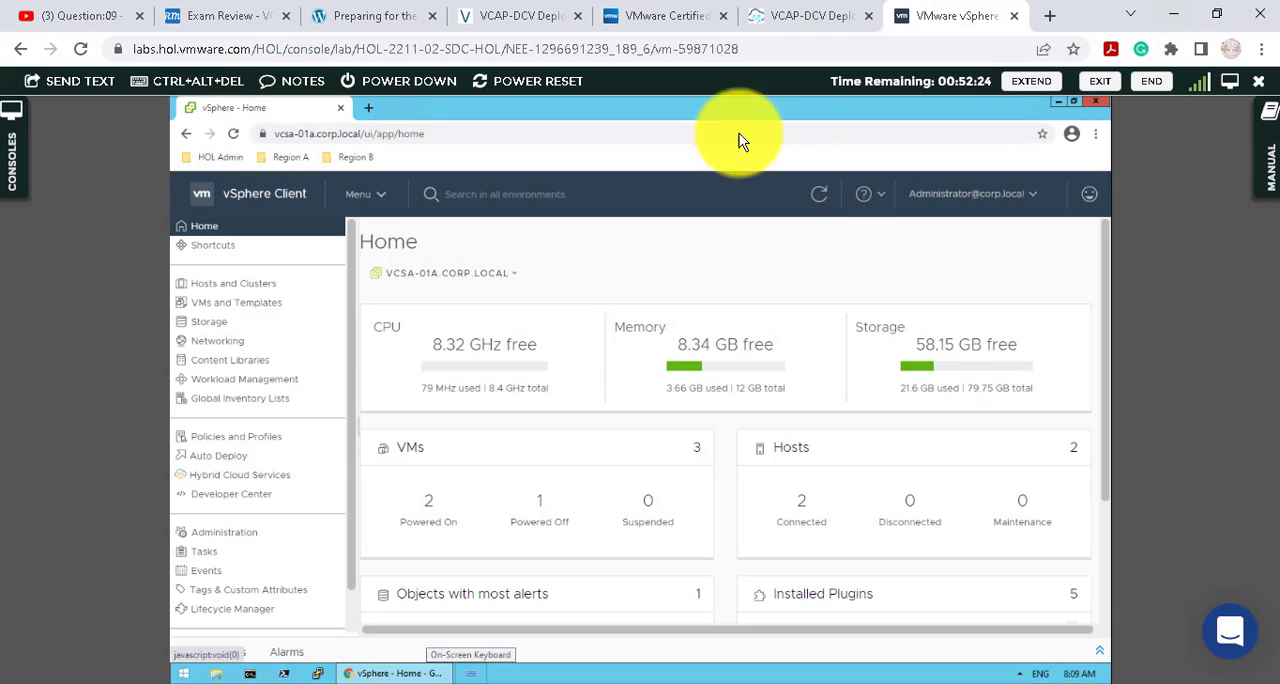
- Open the Hosts and Clusters inventory, expand both vCenters down to their hosts and VMs, and widen the inventory tree
left_click(260, 285)
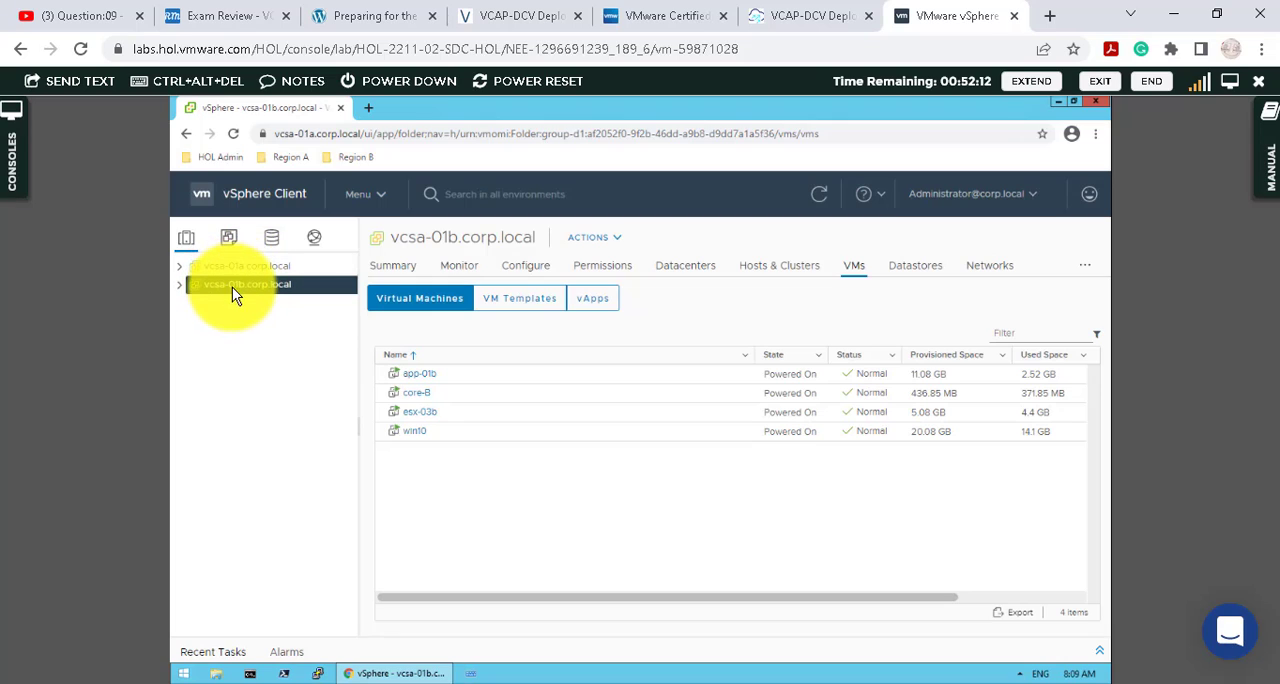
left_click(181, 283)
left_click(181, 267)
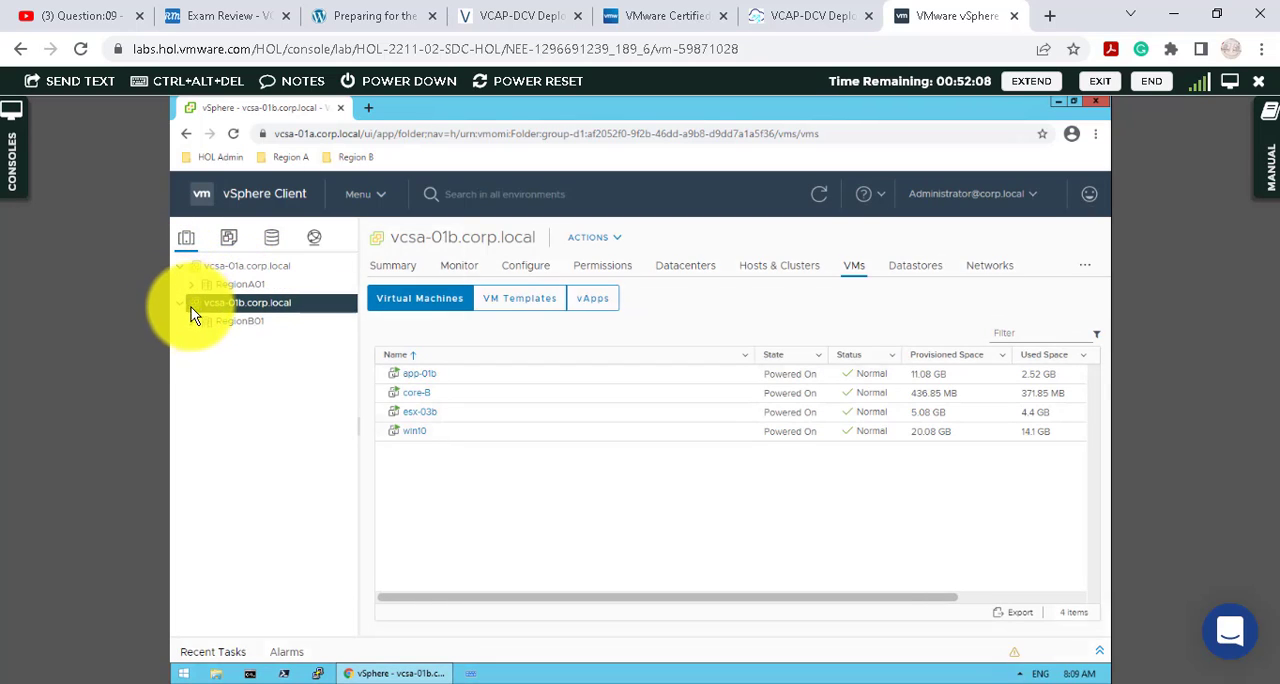
left_click(190, 320)
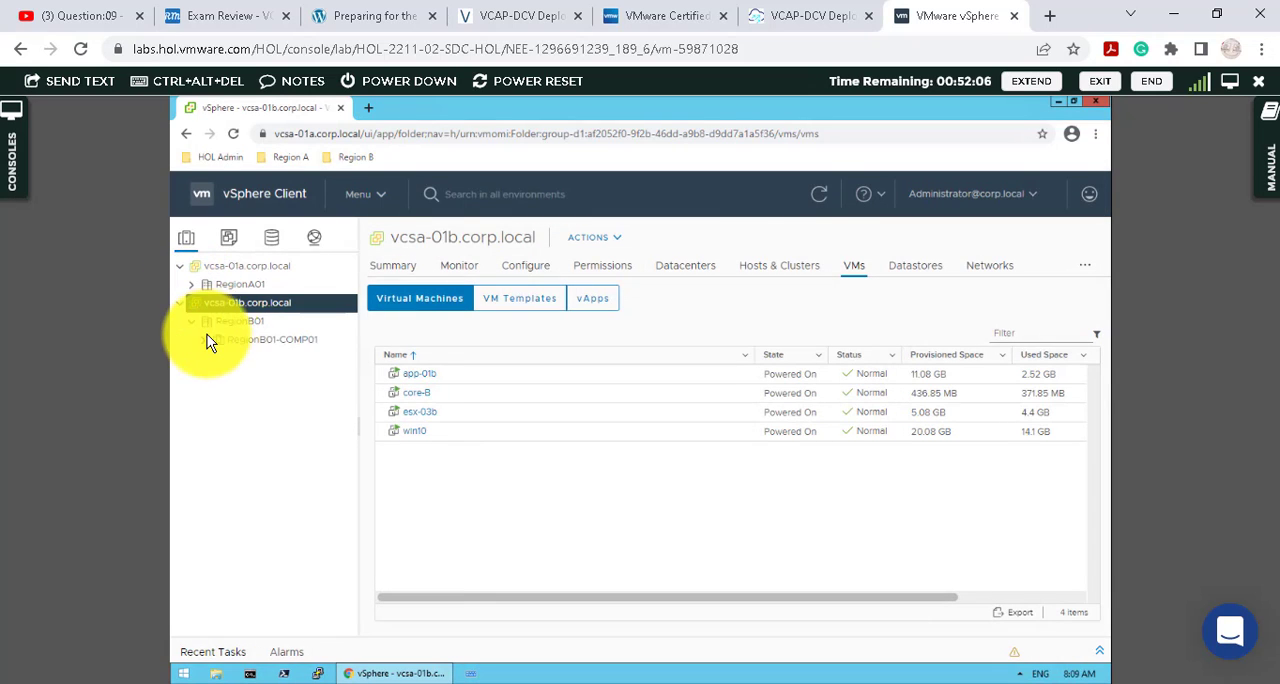
left_click(203, 339)
left_click(191, 284)
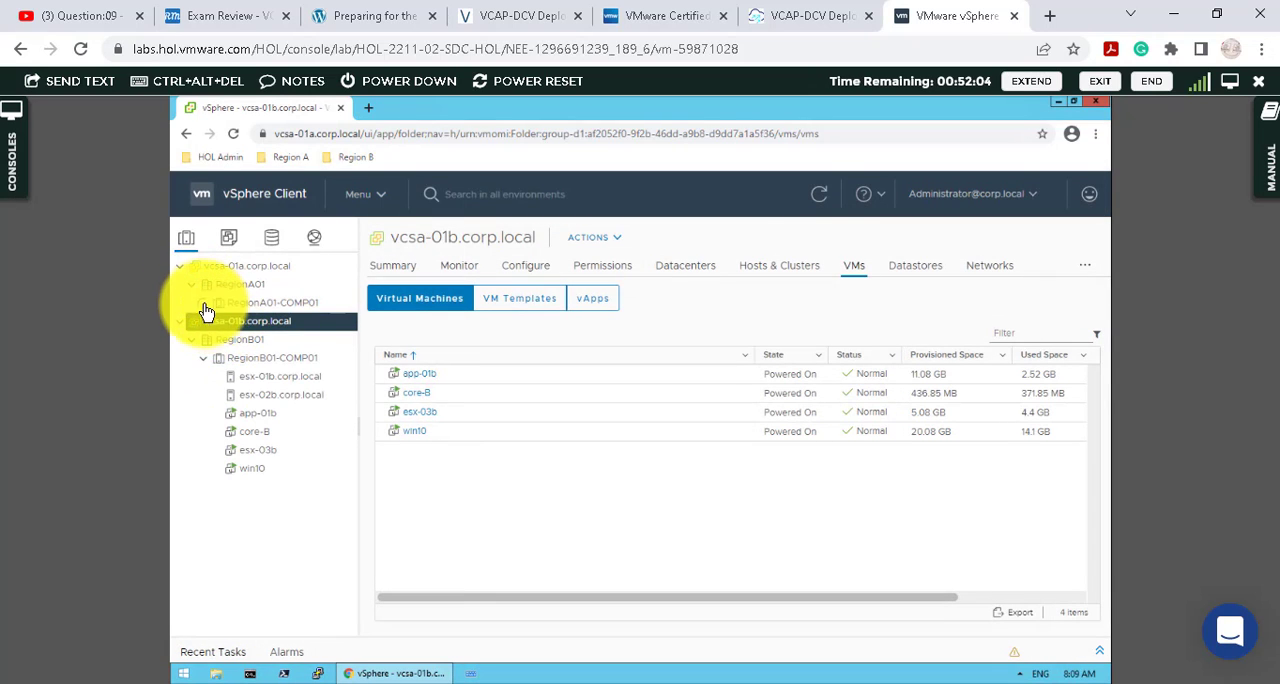
left_click(203, 303)
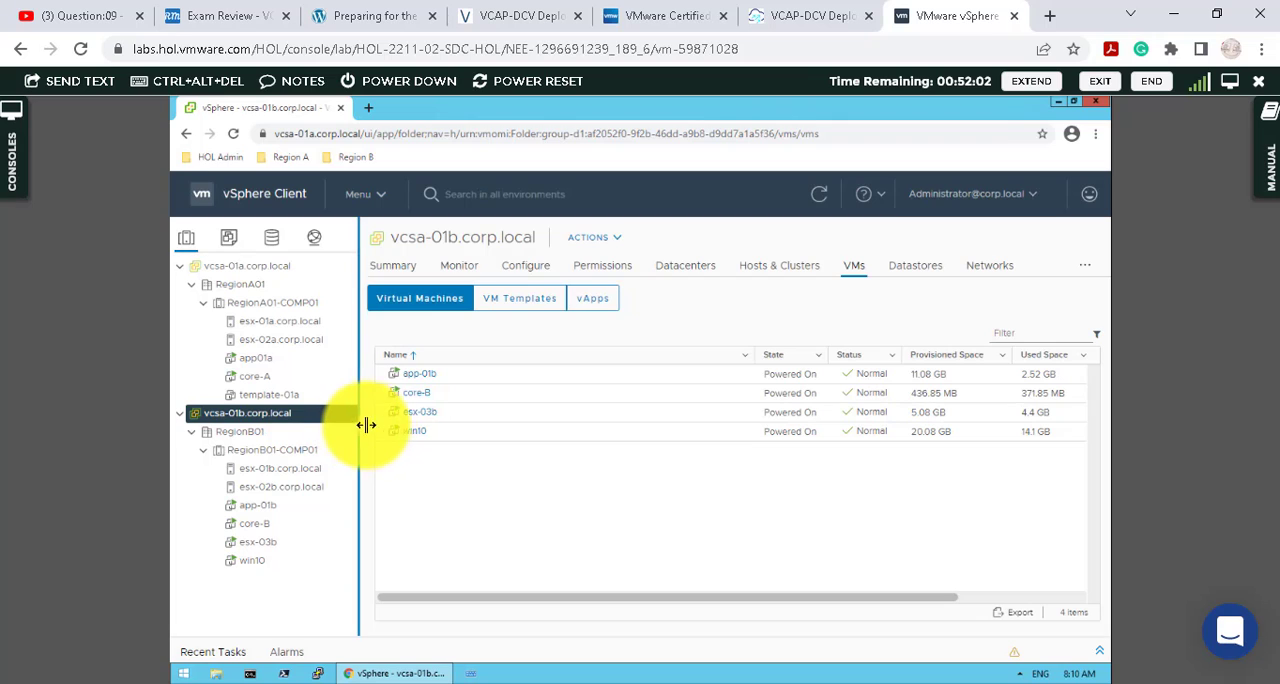
left_click_drag(366, 425, 384, 423)
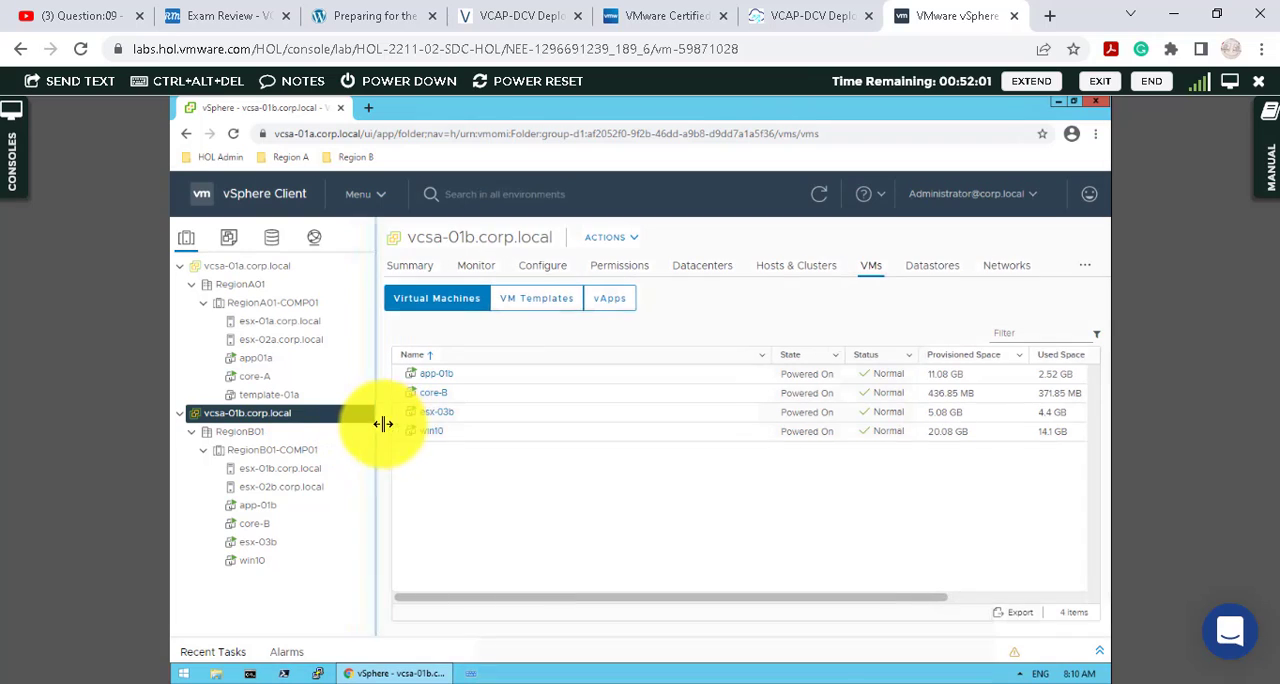
- Look through the Storage and Networking inventories and return to Hosts and Clusters
left_click(271, 240)
left_click(289, 266)
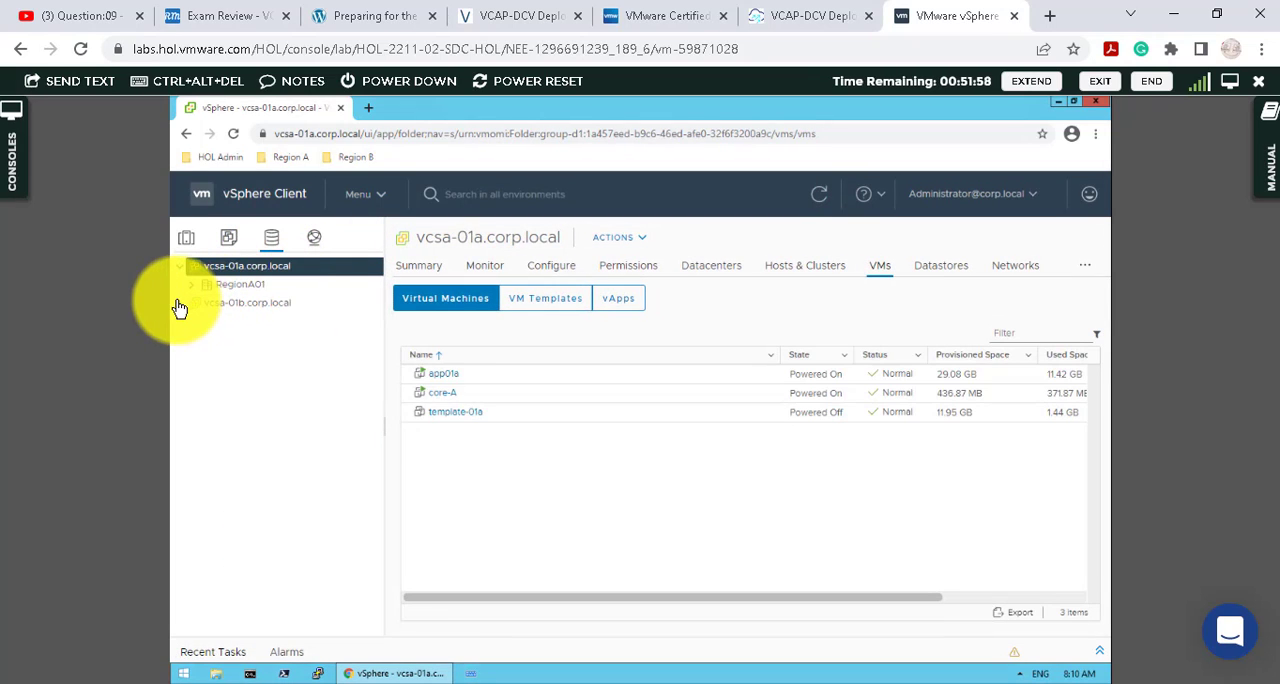
left_click(317, 243)
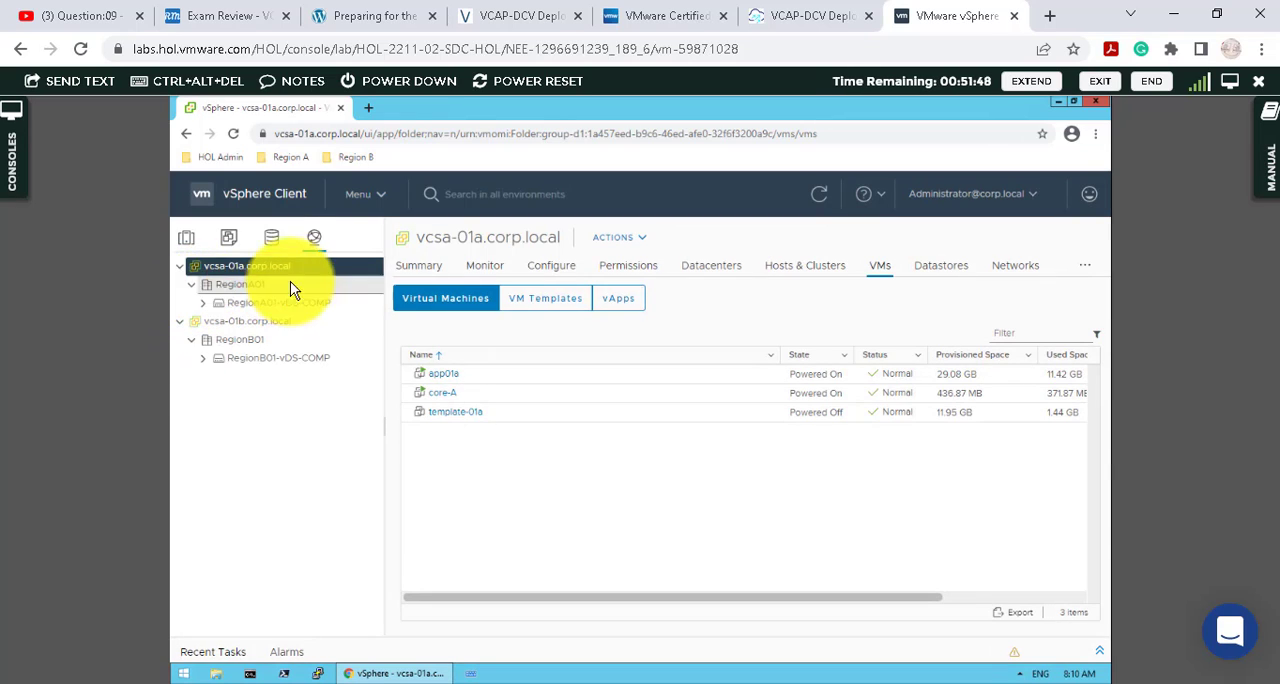
left_click(186, 240)
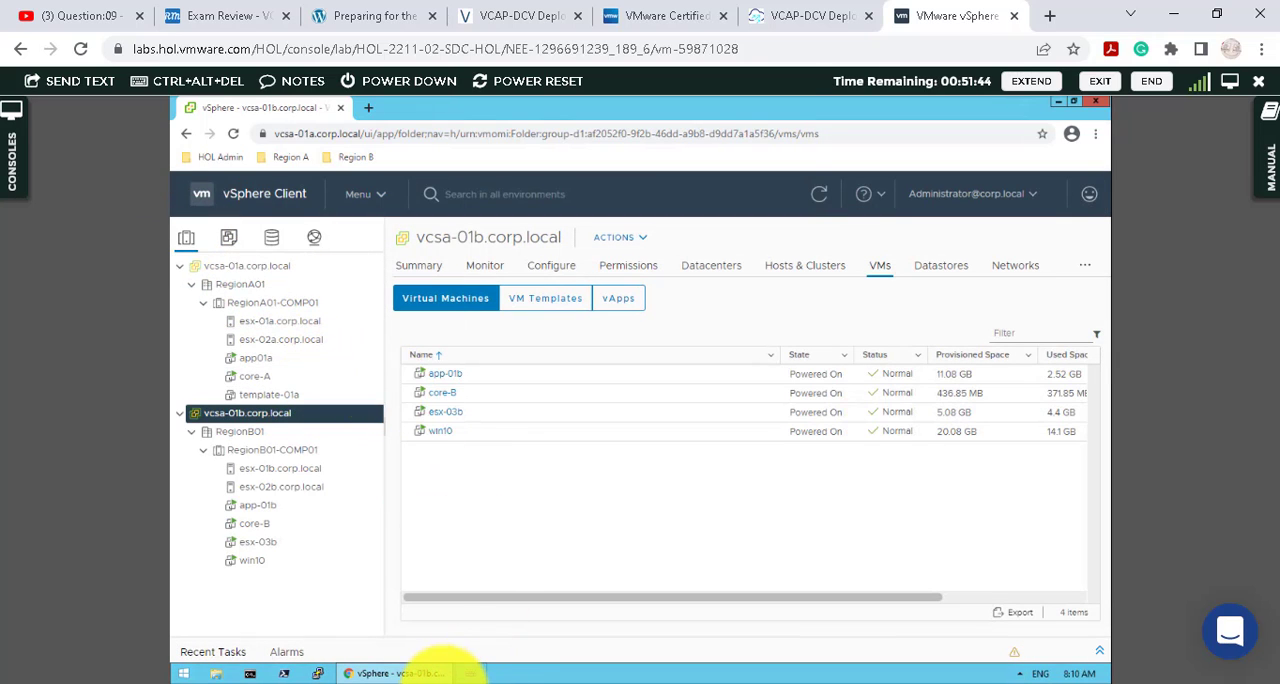
- Open the Networking inventory and expand the RegionA01-vDS-COMP distributed switch to list its port groups
mouse_move(440, 670)
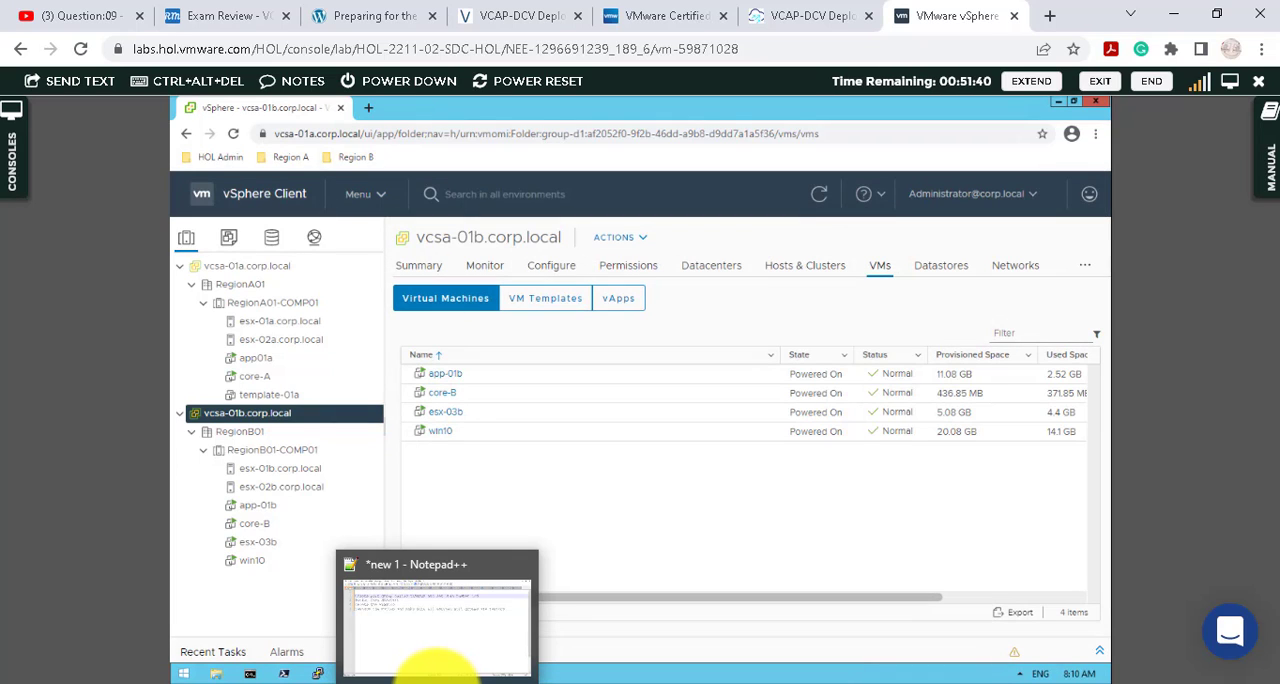
left_click(314, 243)
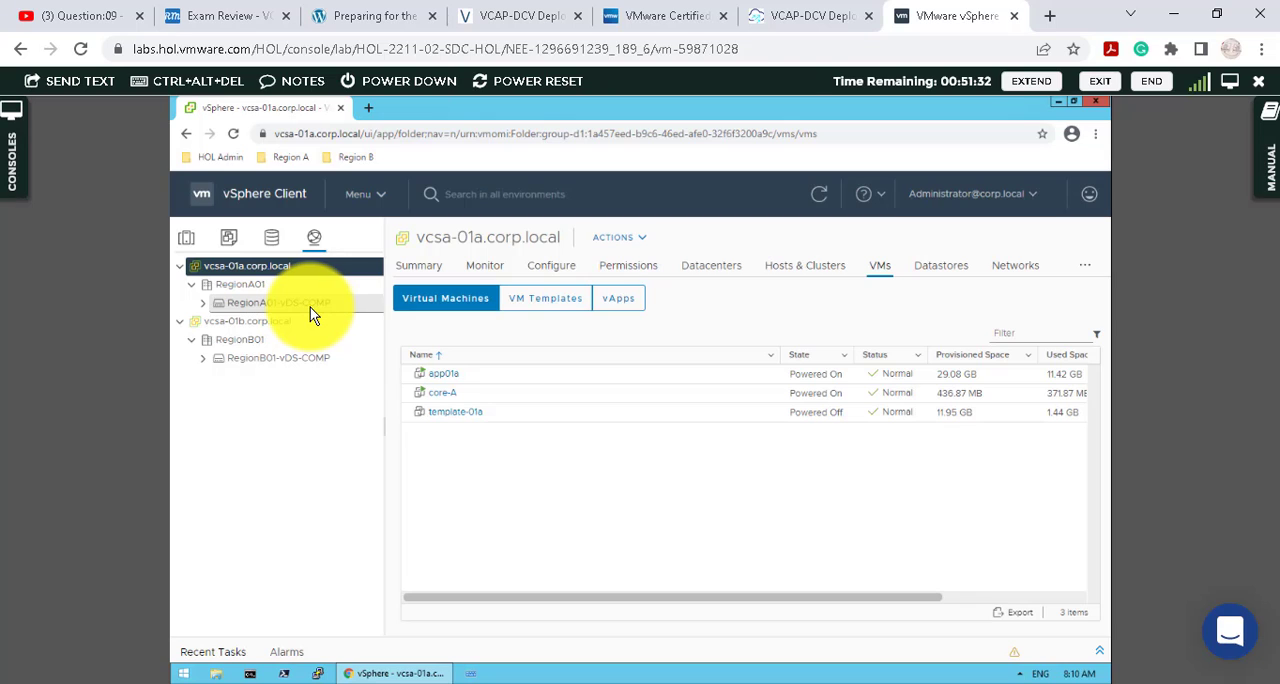
left_click(204, 303)
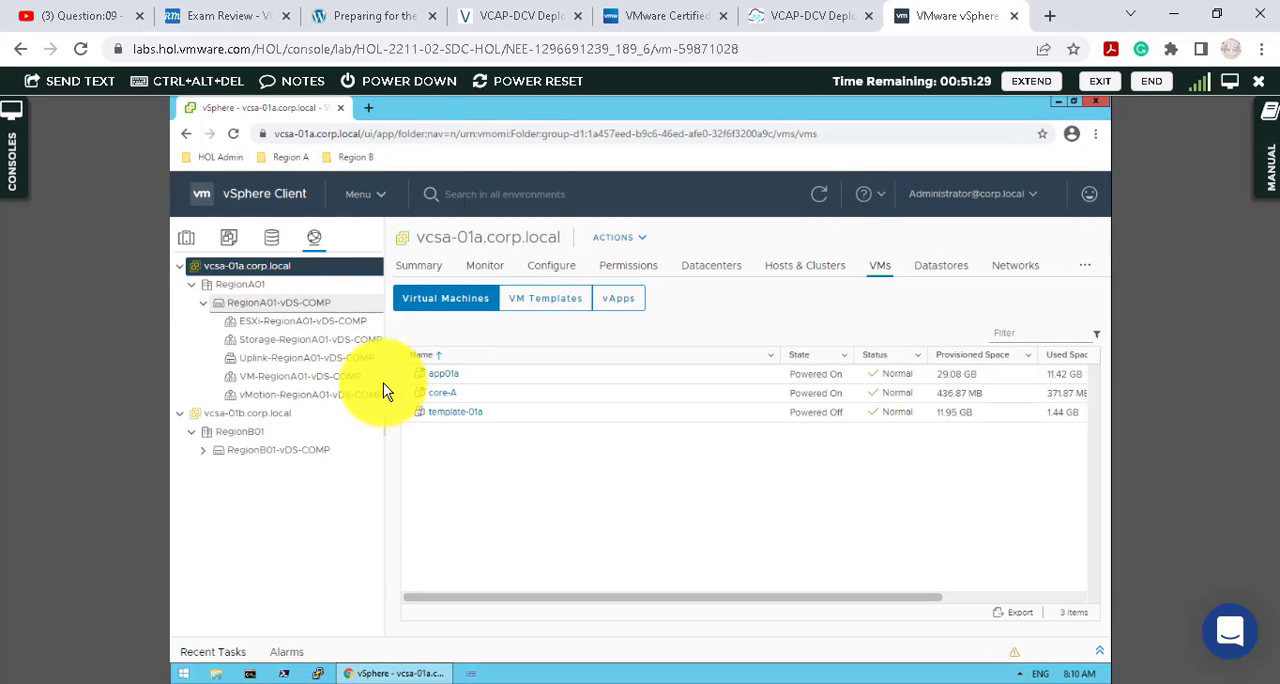
- Start a new distributed port group named vLAN300 on the RegionA01-vDS-COMP switch and proceed to its settings
left_click(280, 305)
right_click(280, 302)
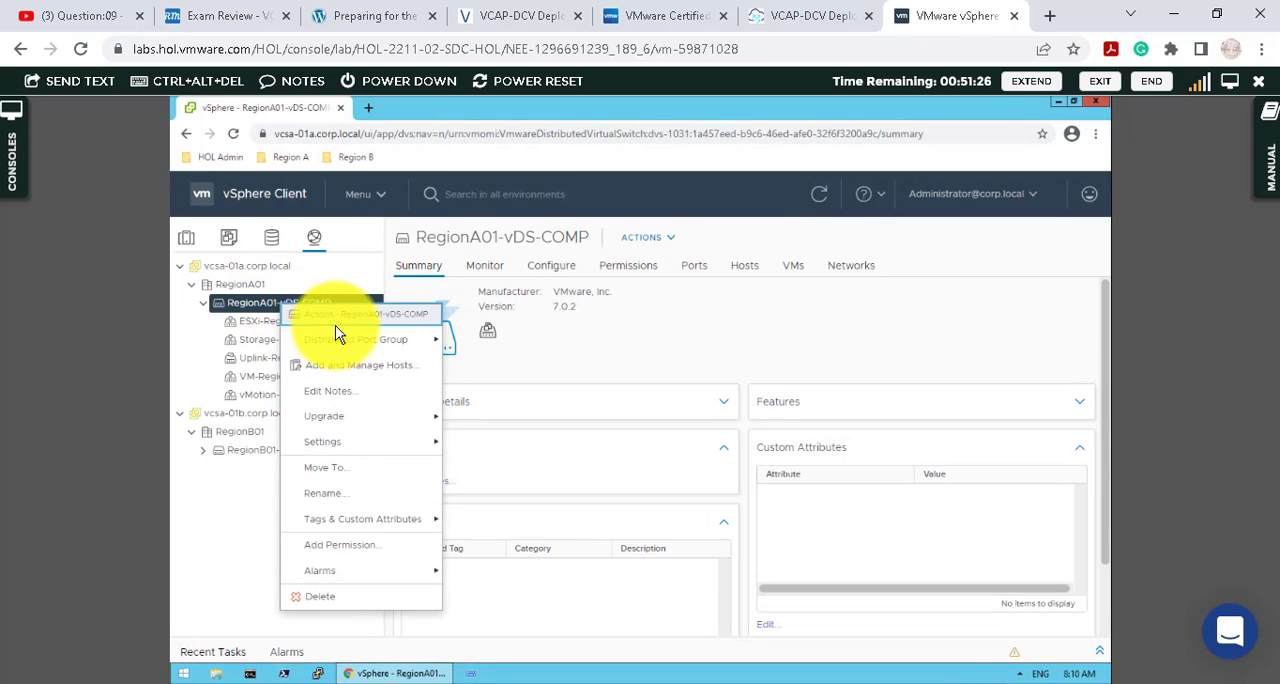
mouse_move(383, 347)
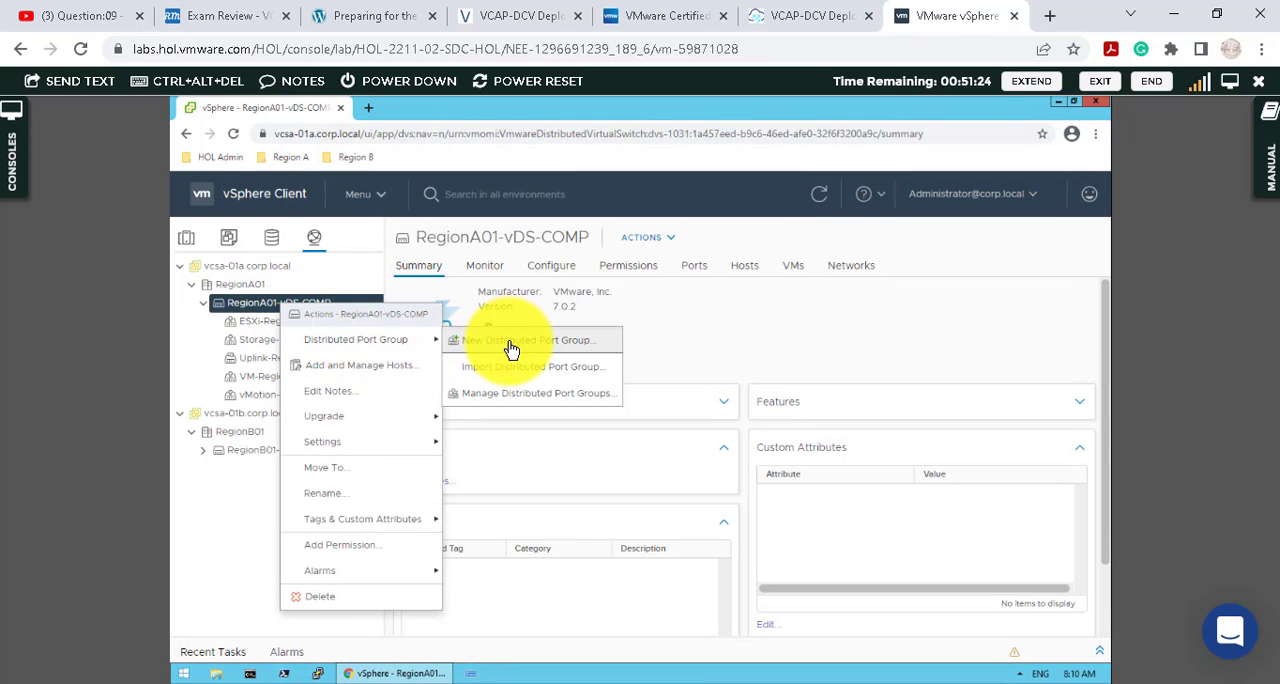
left_click(546, 352)
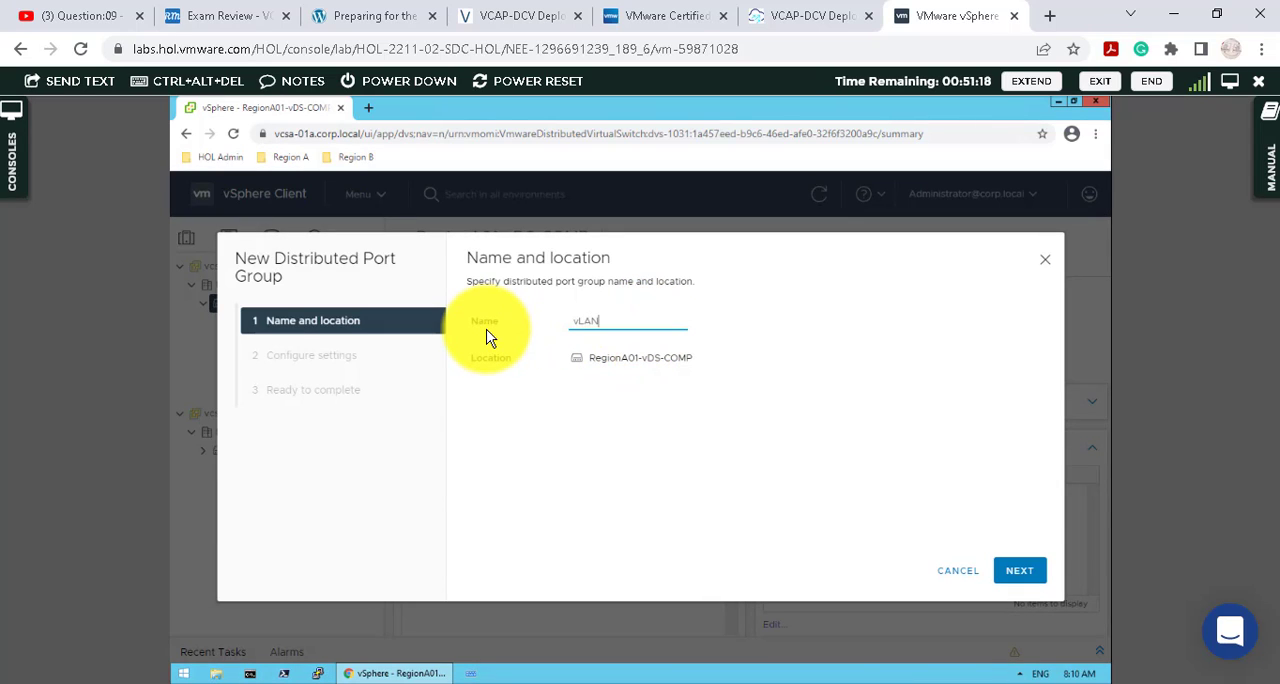
left_click(1019, 570)
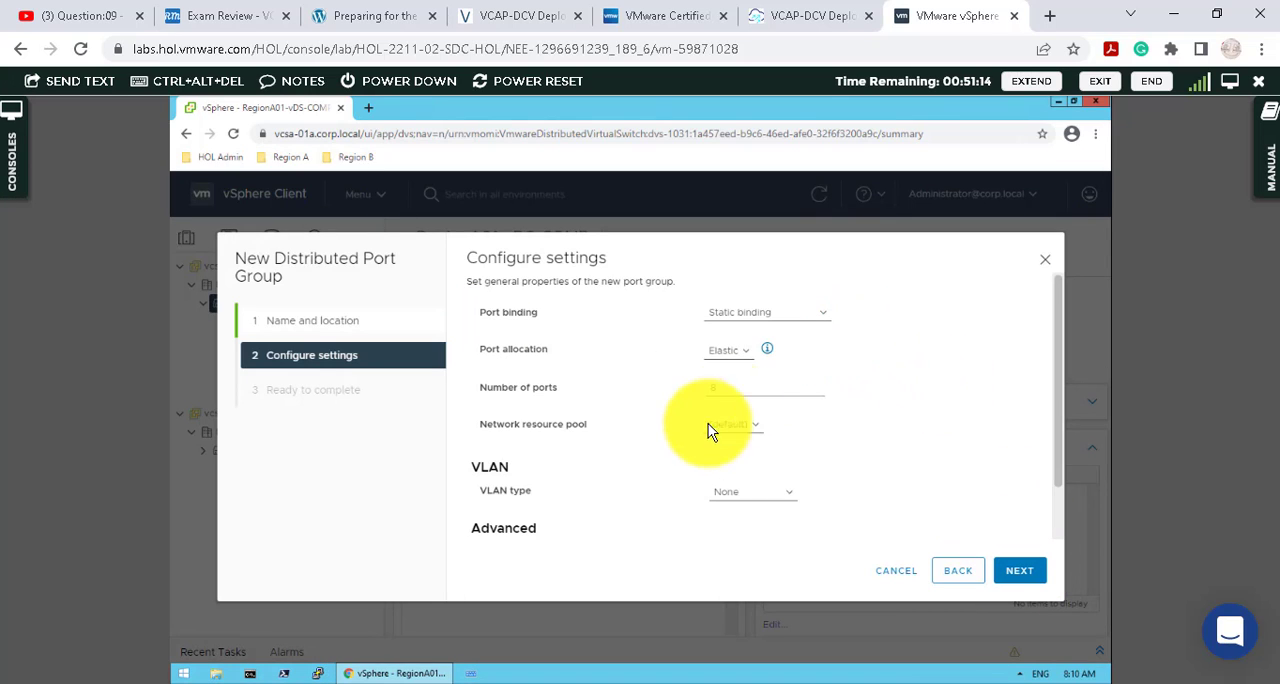
- Set the VLAN type to VLAN with ID 300, finish creating the port group and open the vLAN300 summary
left_click(745, 491)
left_click(747, 522)
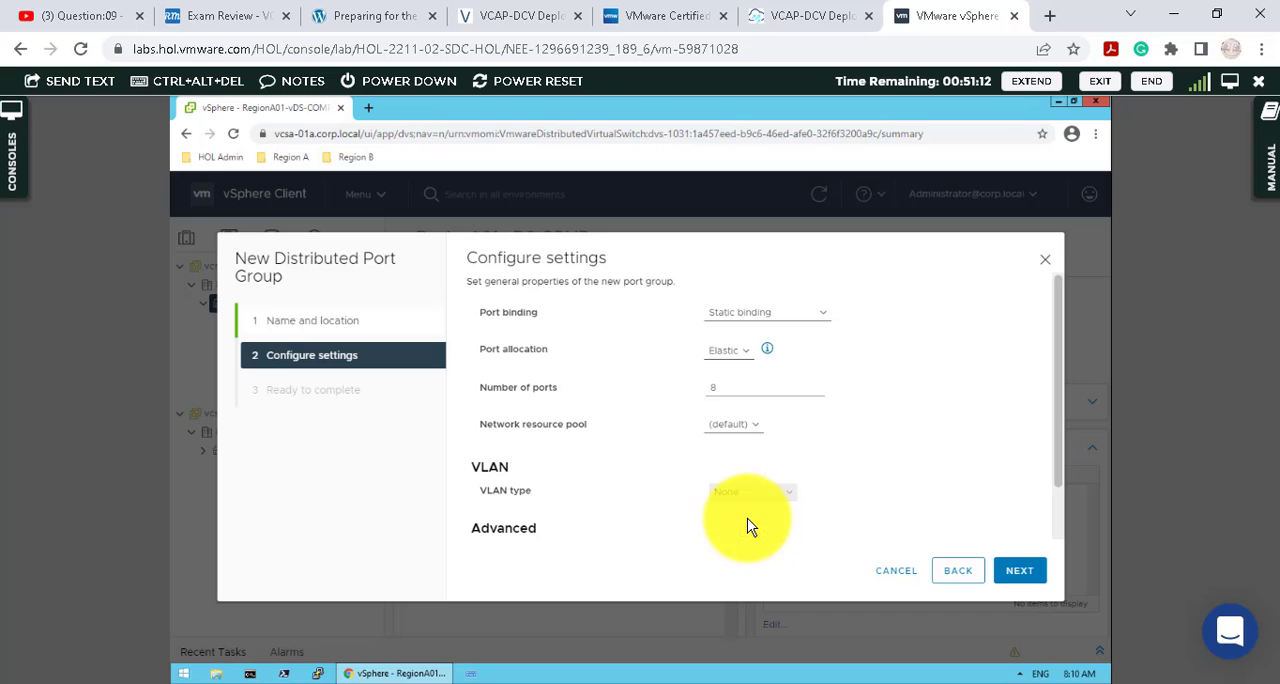
left_click(749, 525)
scroll(646, 532, "down", 1)
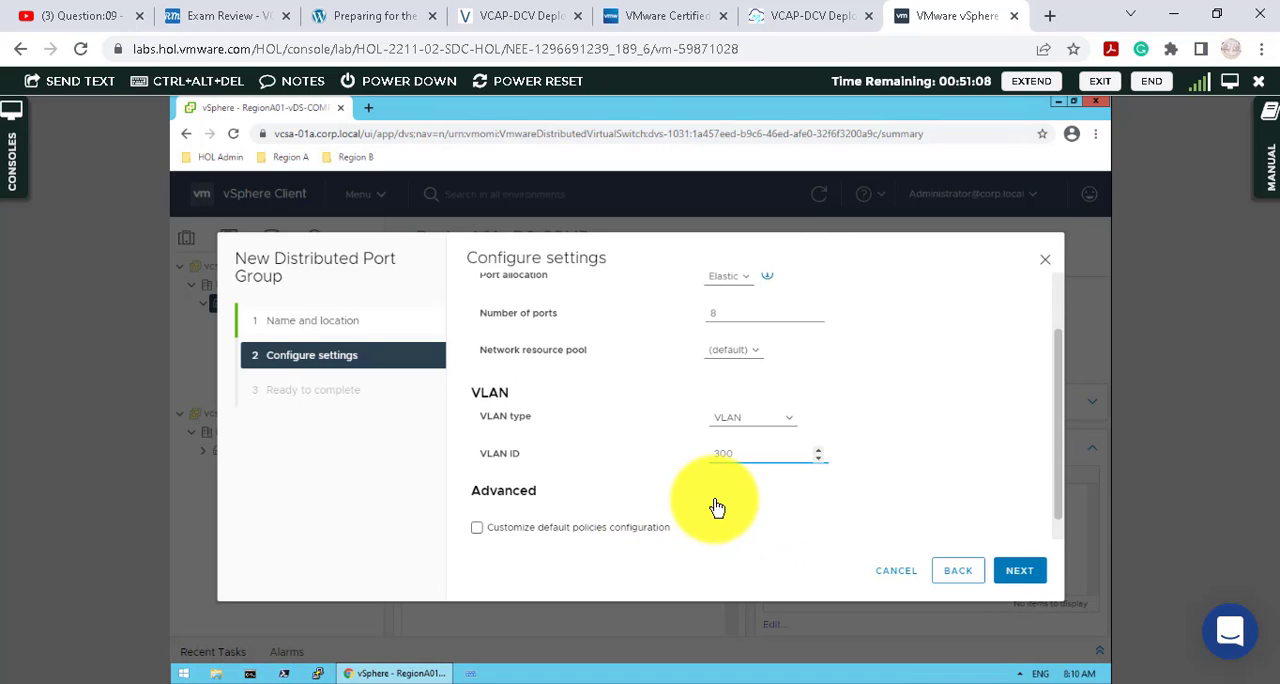
left_click(1014, 572)
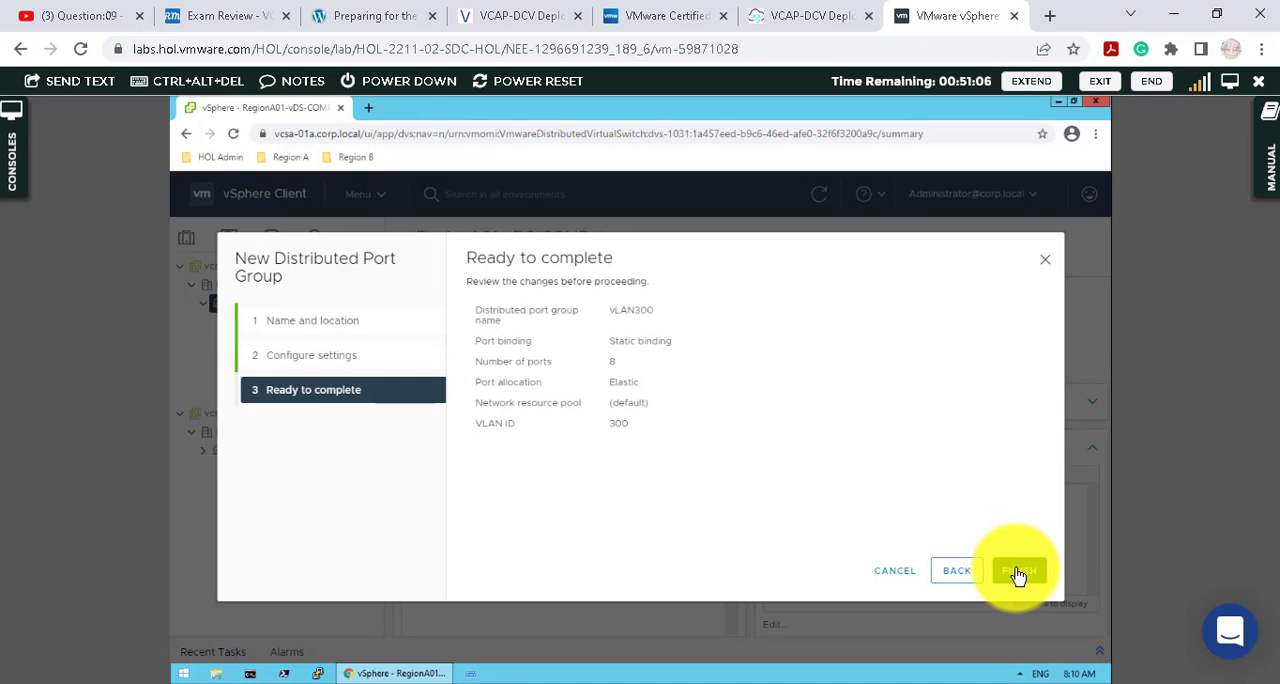
left_click(1018, 572)
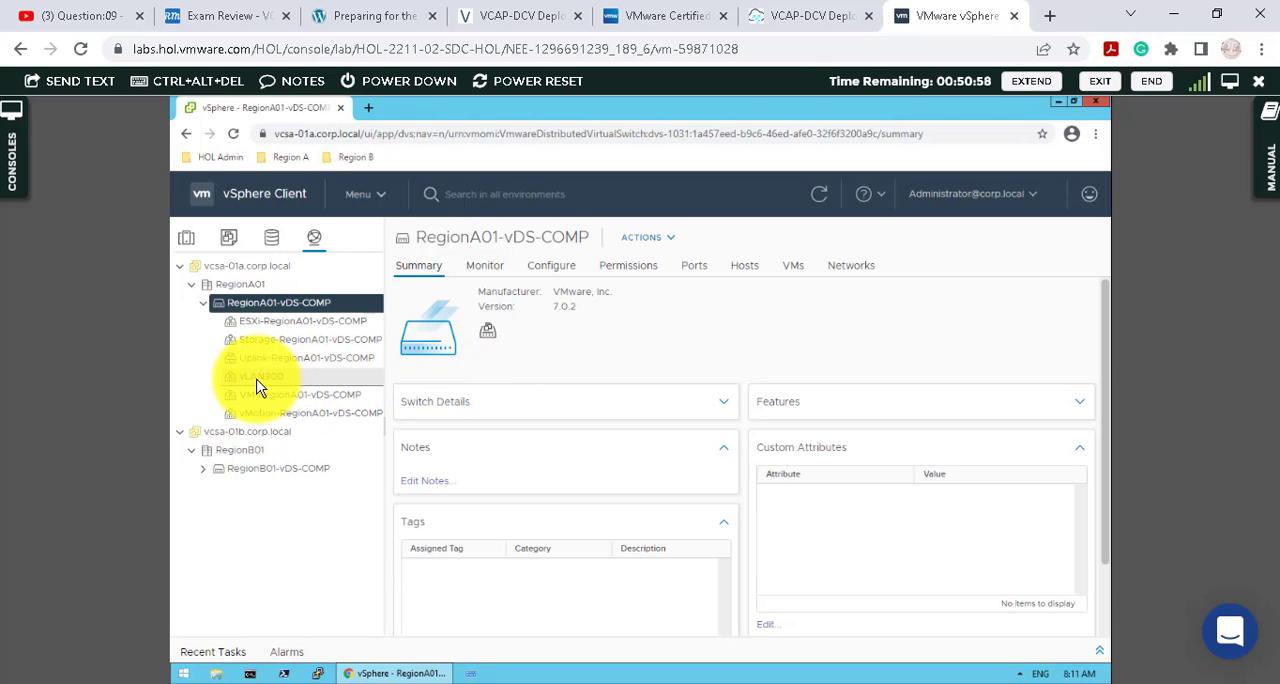
left_click(258, 382)
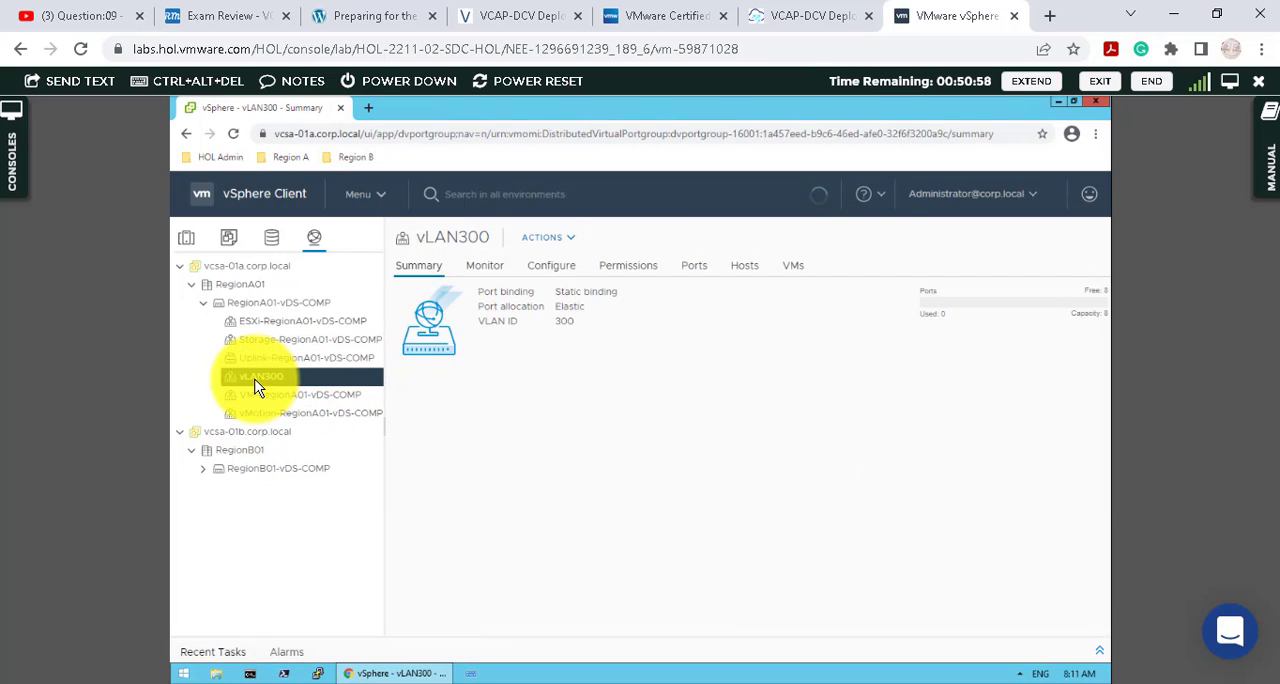
- Export the configuration of RegionA01-vDS-COMP, including the distributed switch and all port groups
left_click(302, 308)
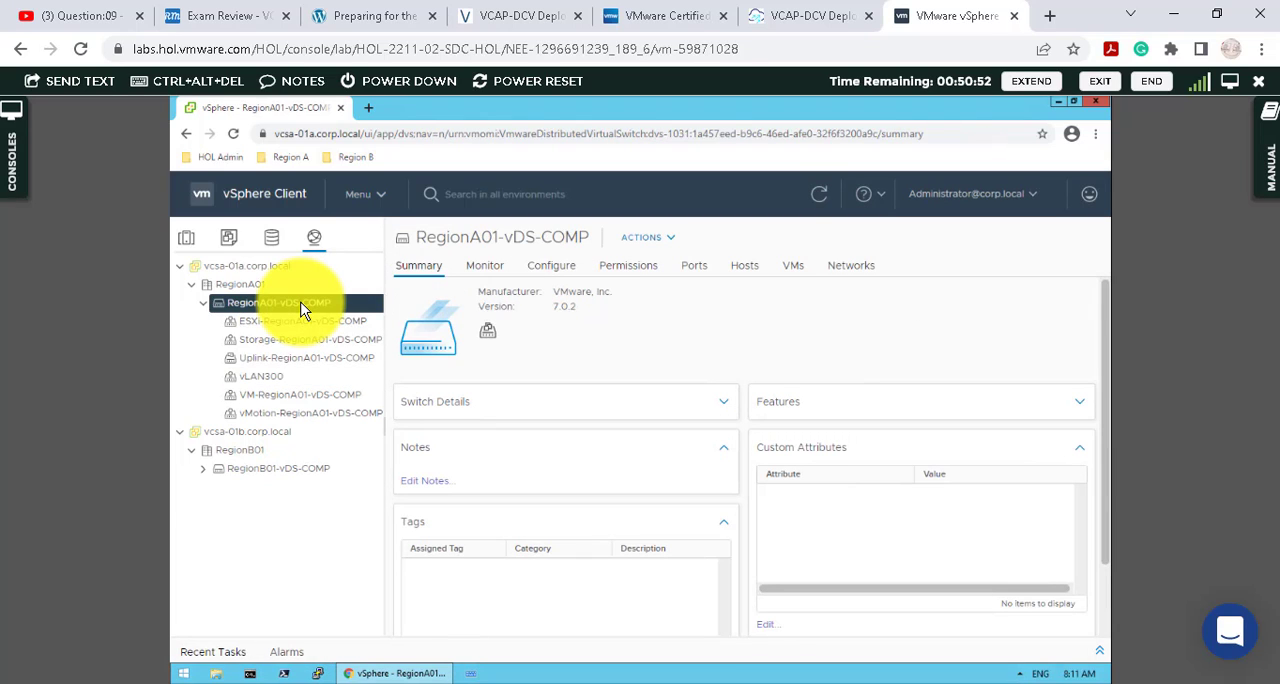
right_click(302, 310)
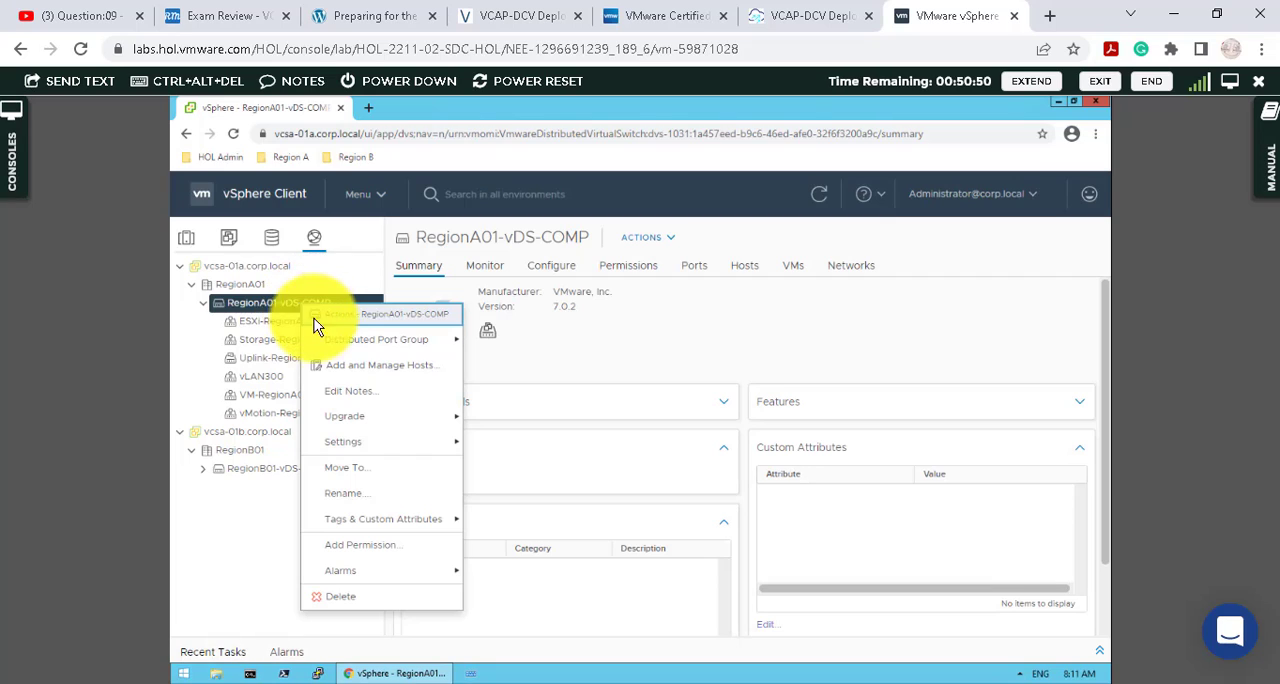
mouse_move(425, 454)
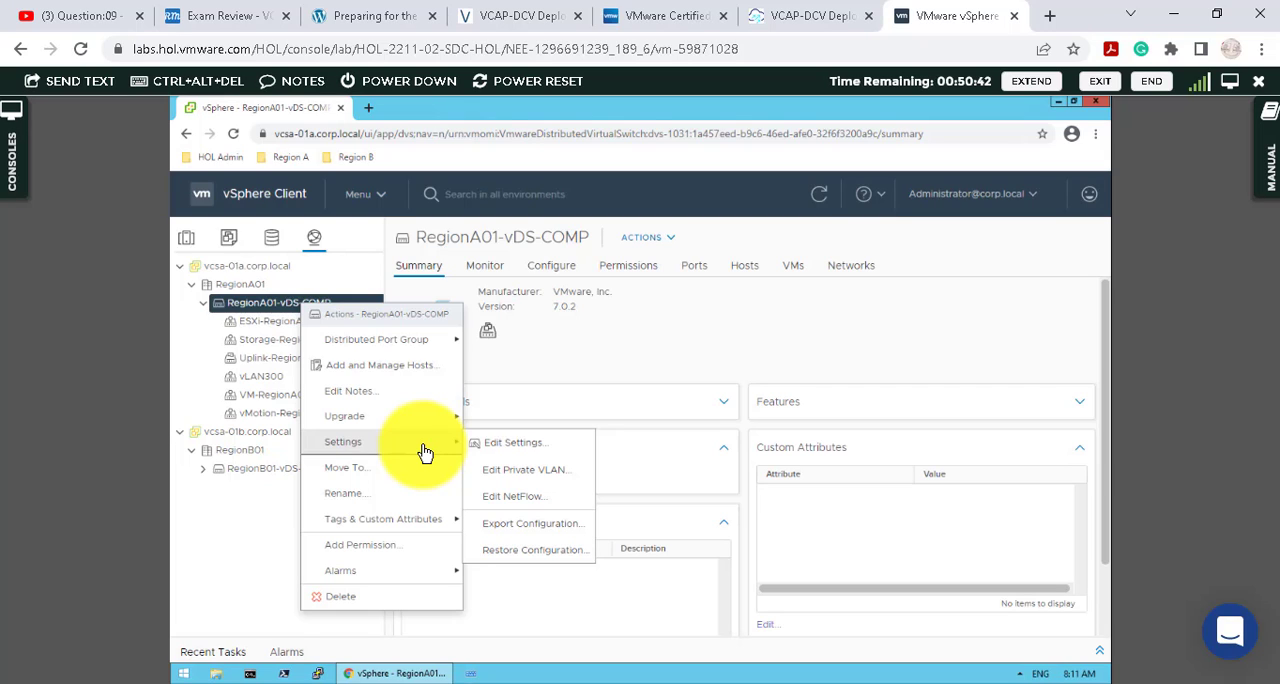
left_click(547, 535)
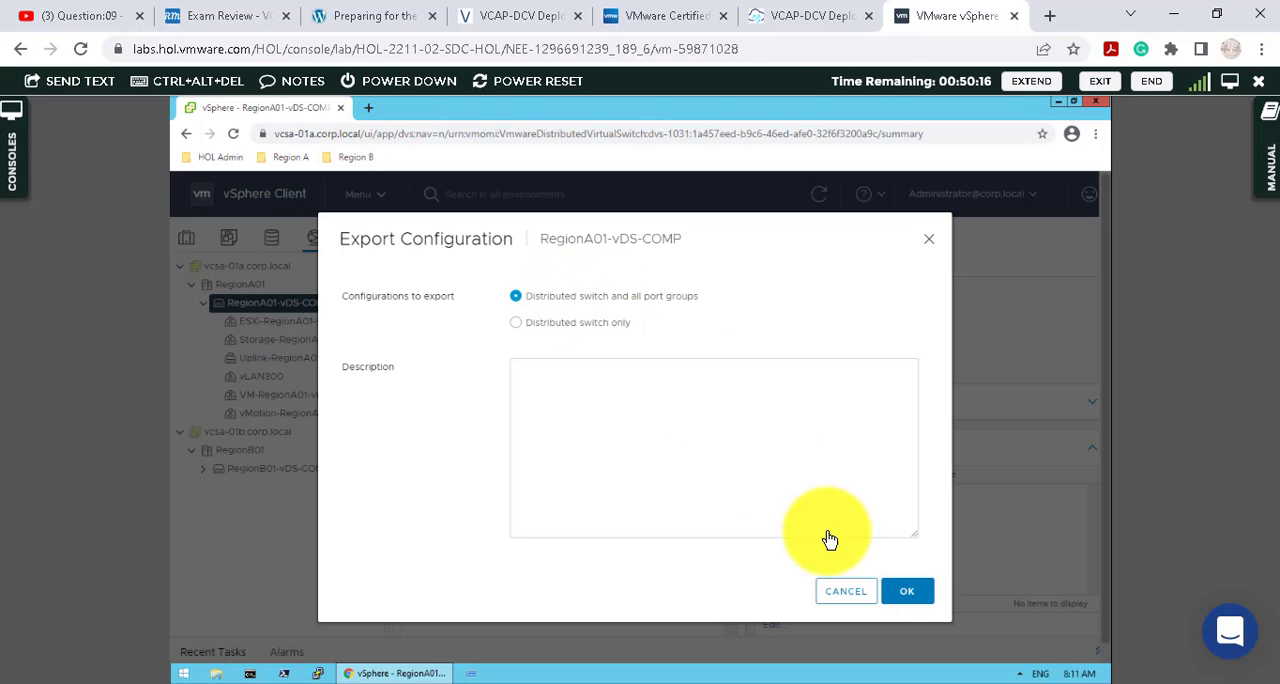
left_click(908, 593)
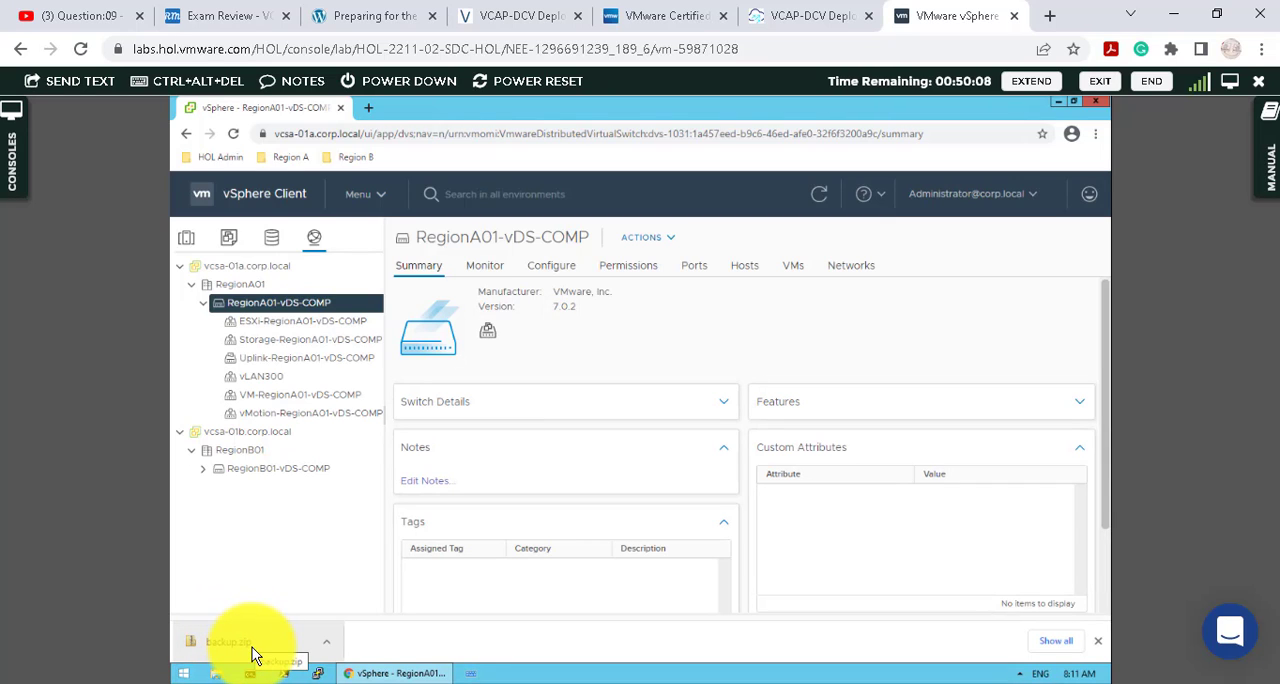
- Show the downloaded backup.zip in its folder, inspect its META-INF and data folders, and close the file window
left_click(327, 643)
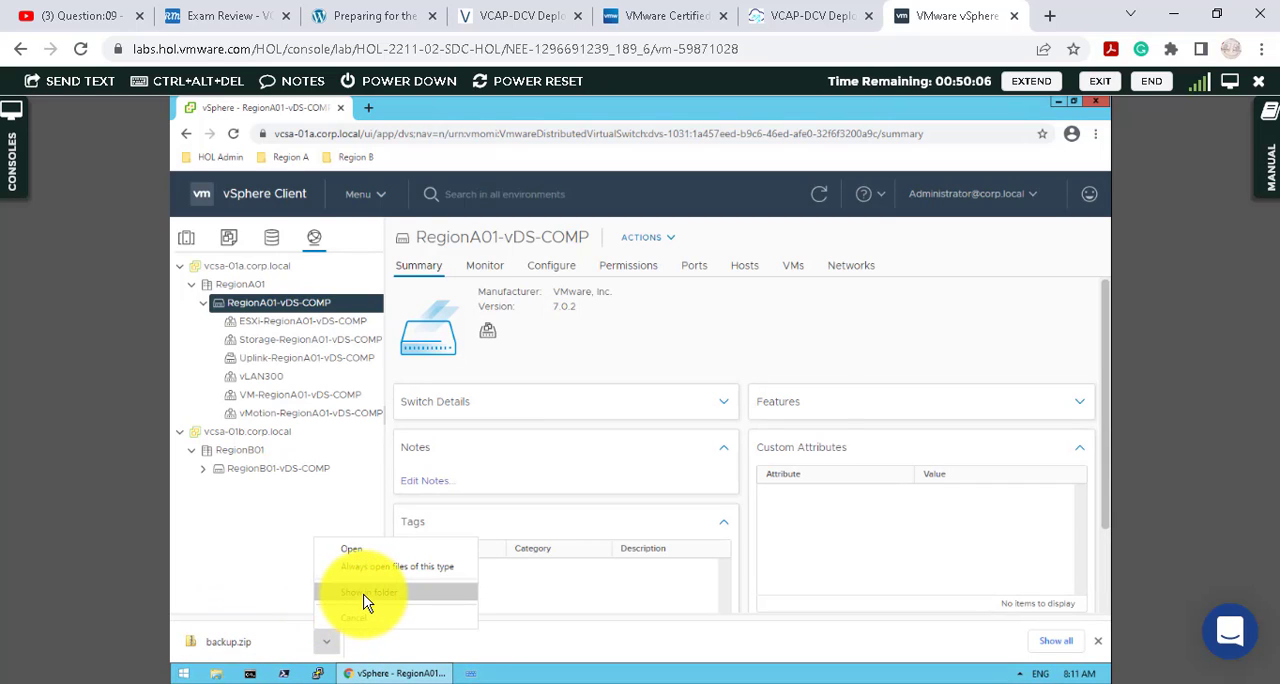
left_click(355, 593)
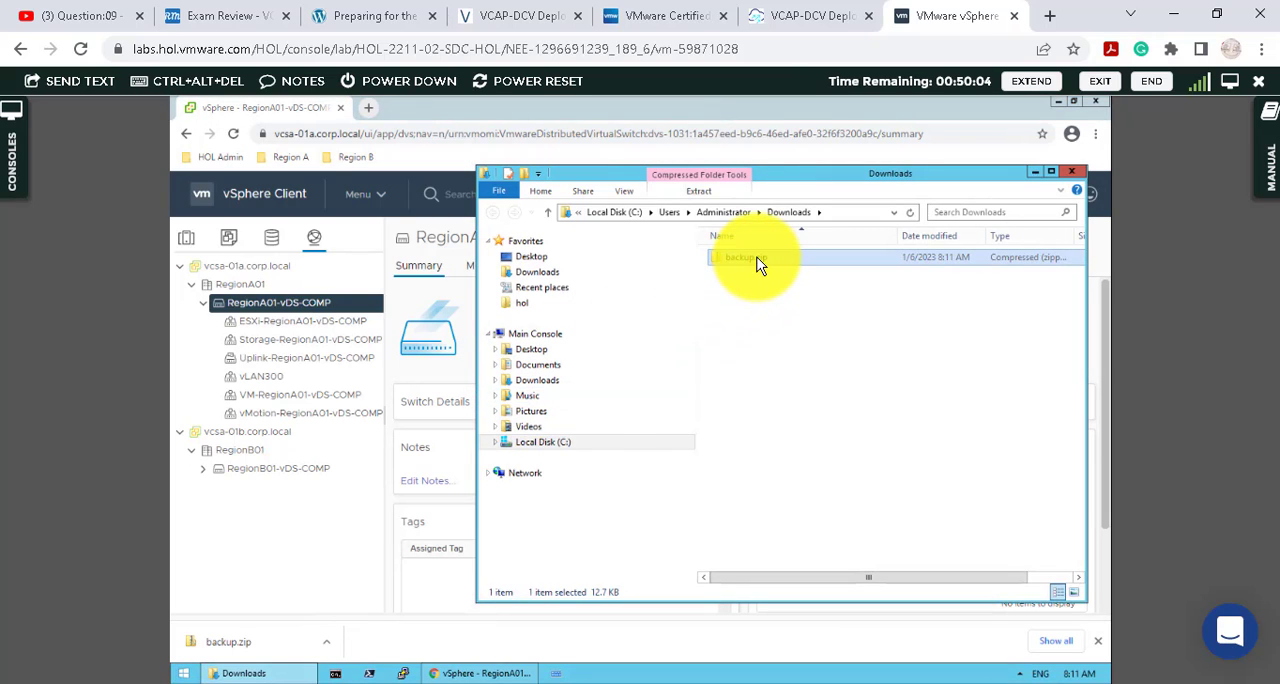
double_click(757, 262)
double_click(760, 273)
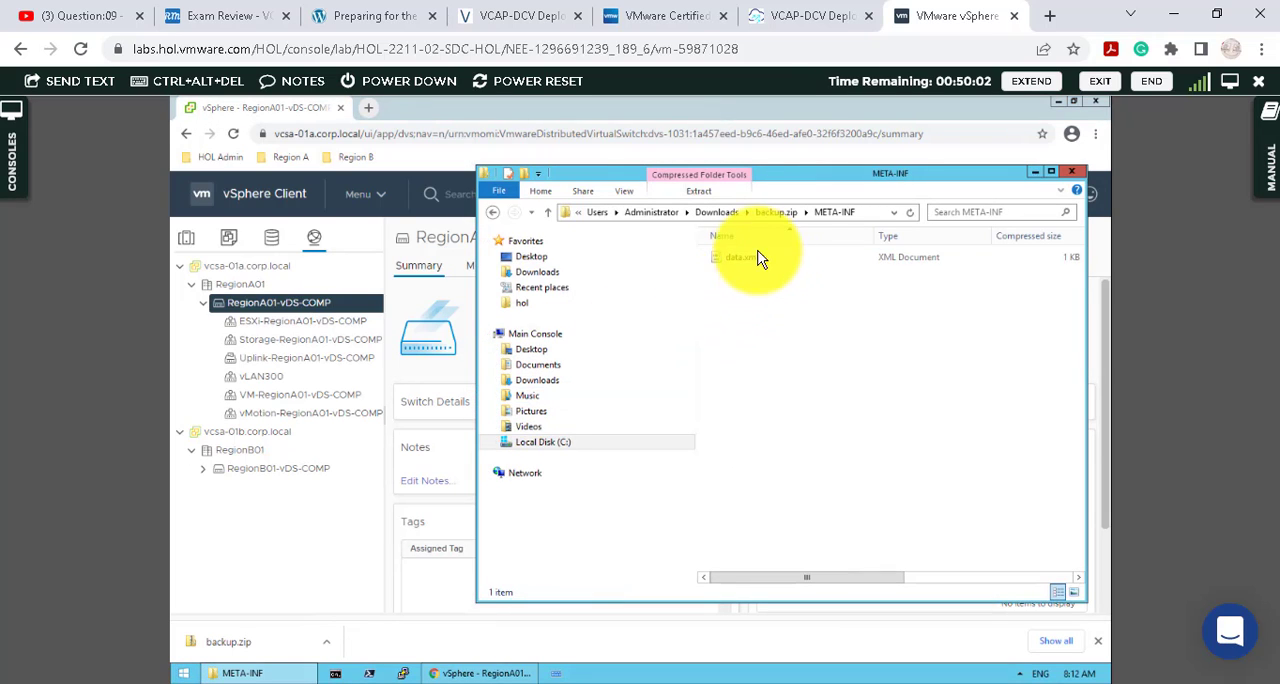
left_click(776, 212)
double_click(751, 263)
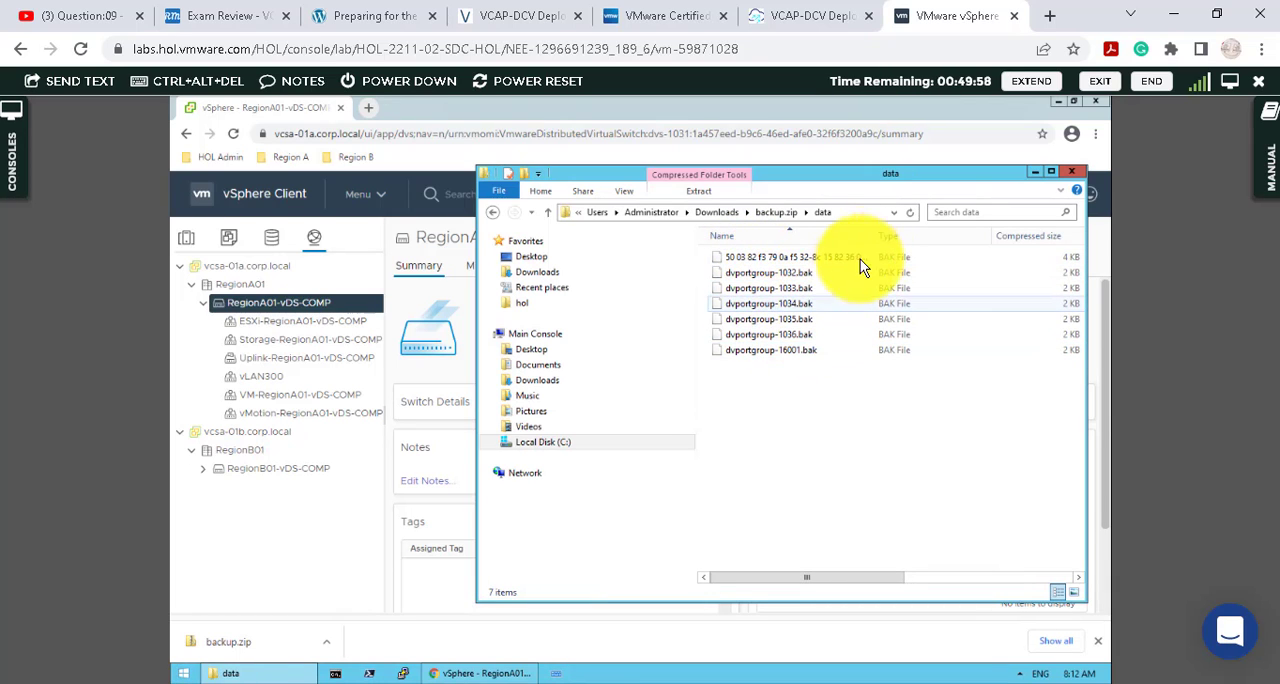
double_click(876, 240)
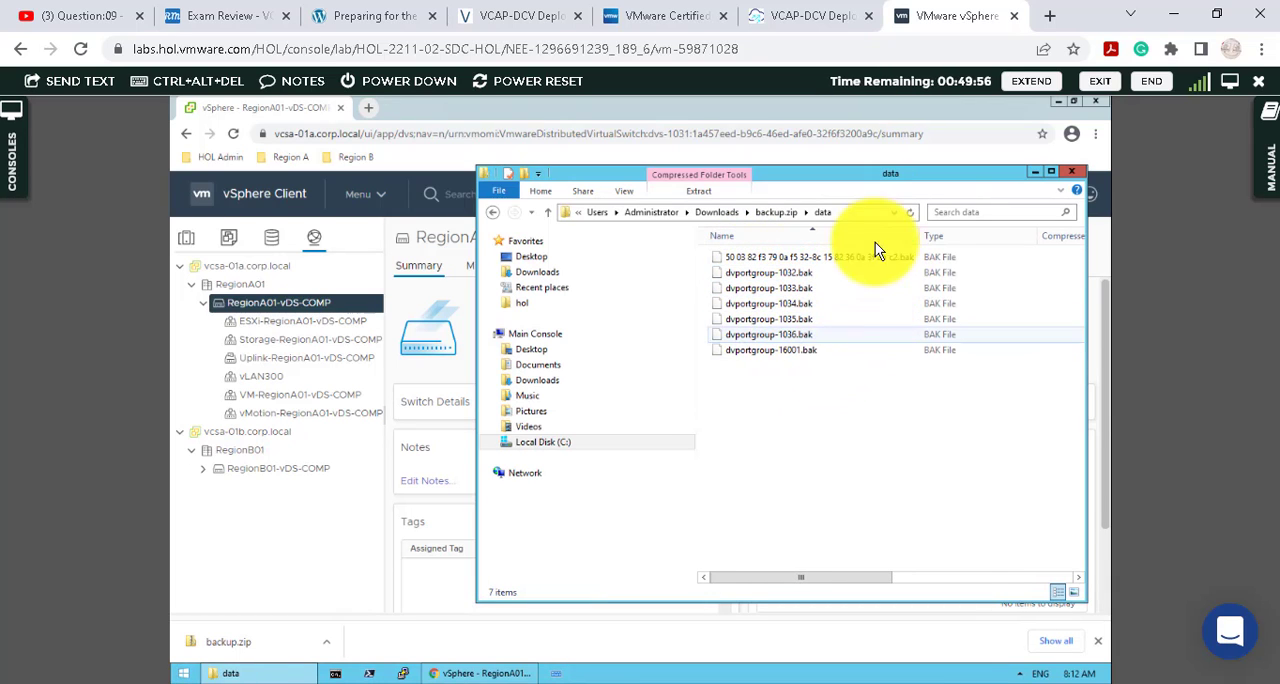
left_click(1072, 172)
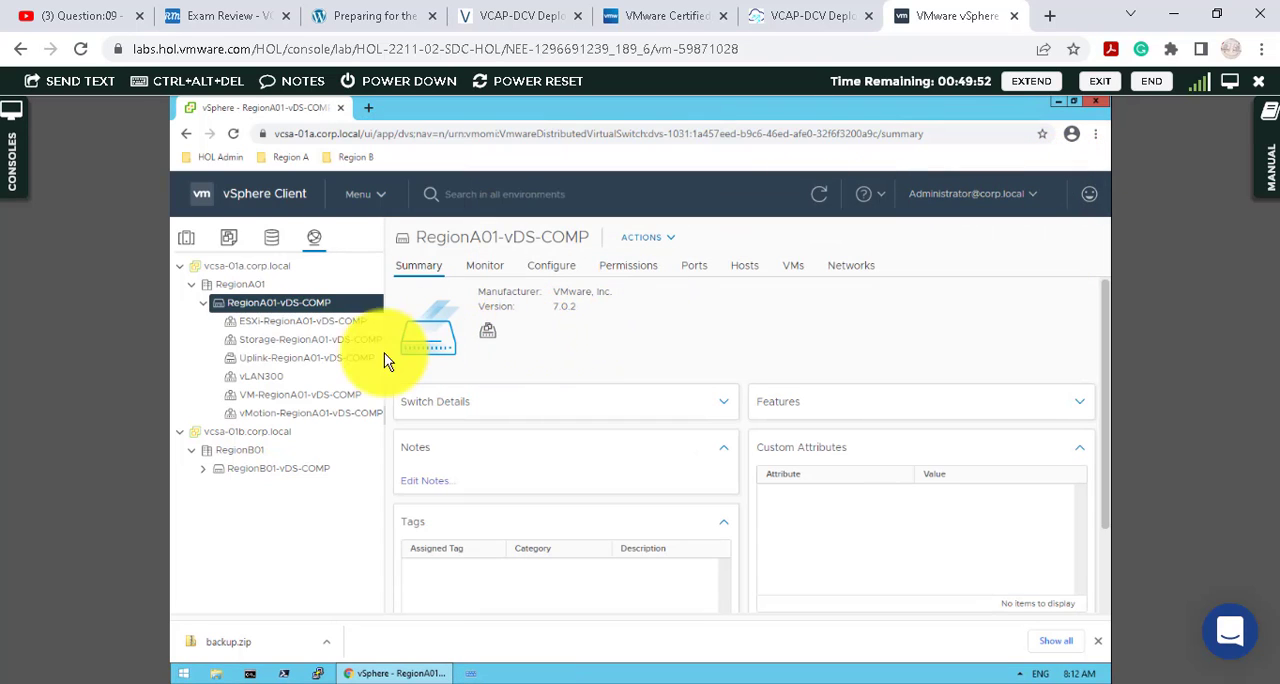
- Delete the vLAN300 distributed port group from RegionA01-vDS-COMP
left_click(276, 378)
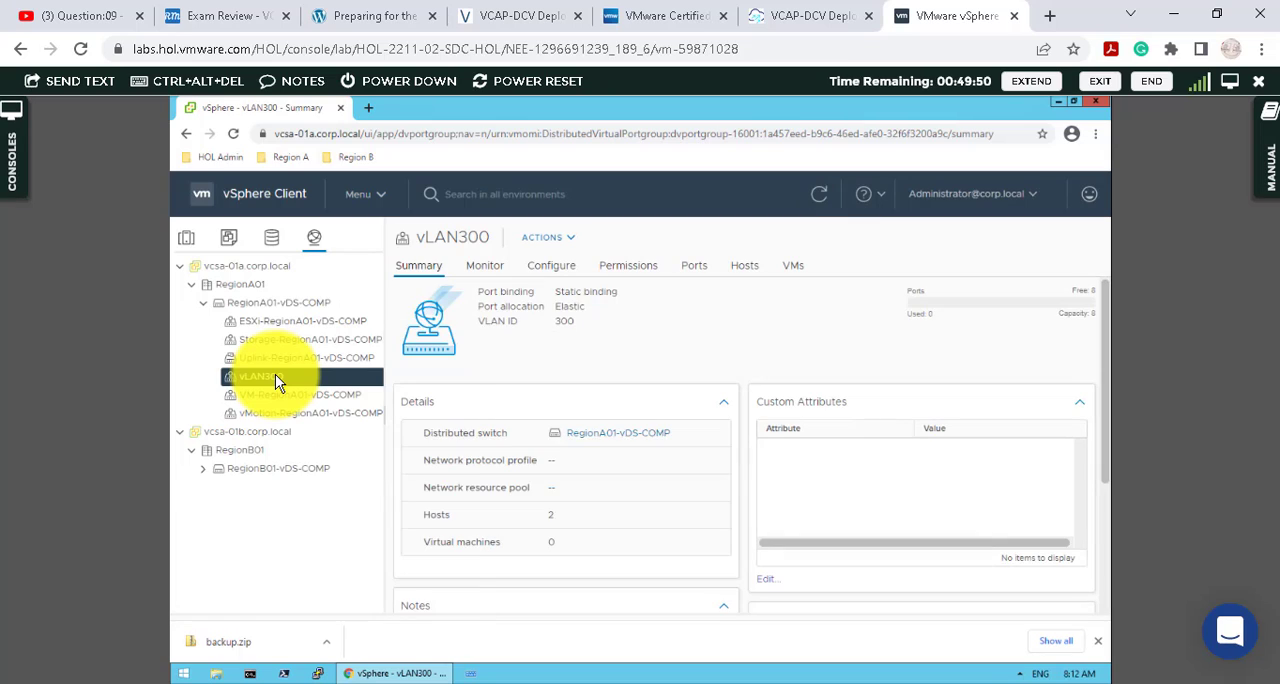
right_click(277, 383)
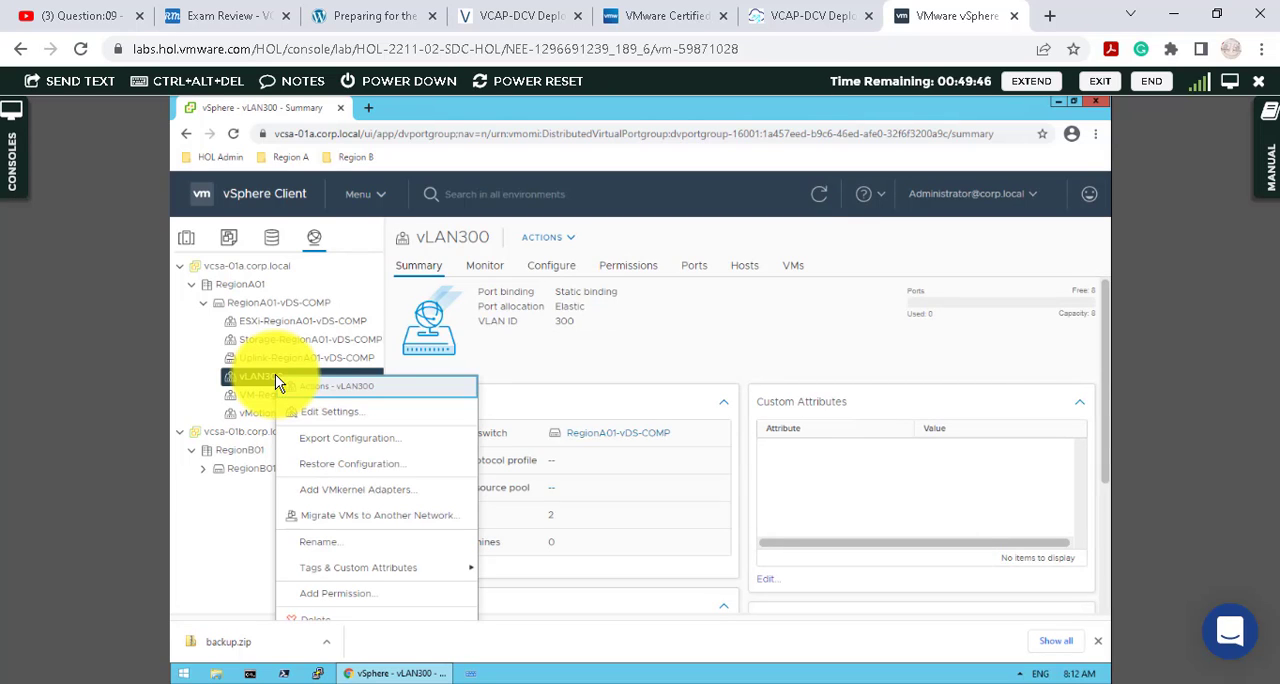
left_click(1097, 641)
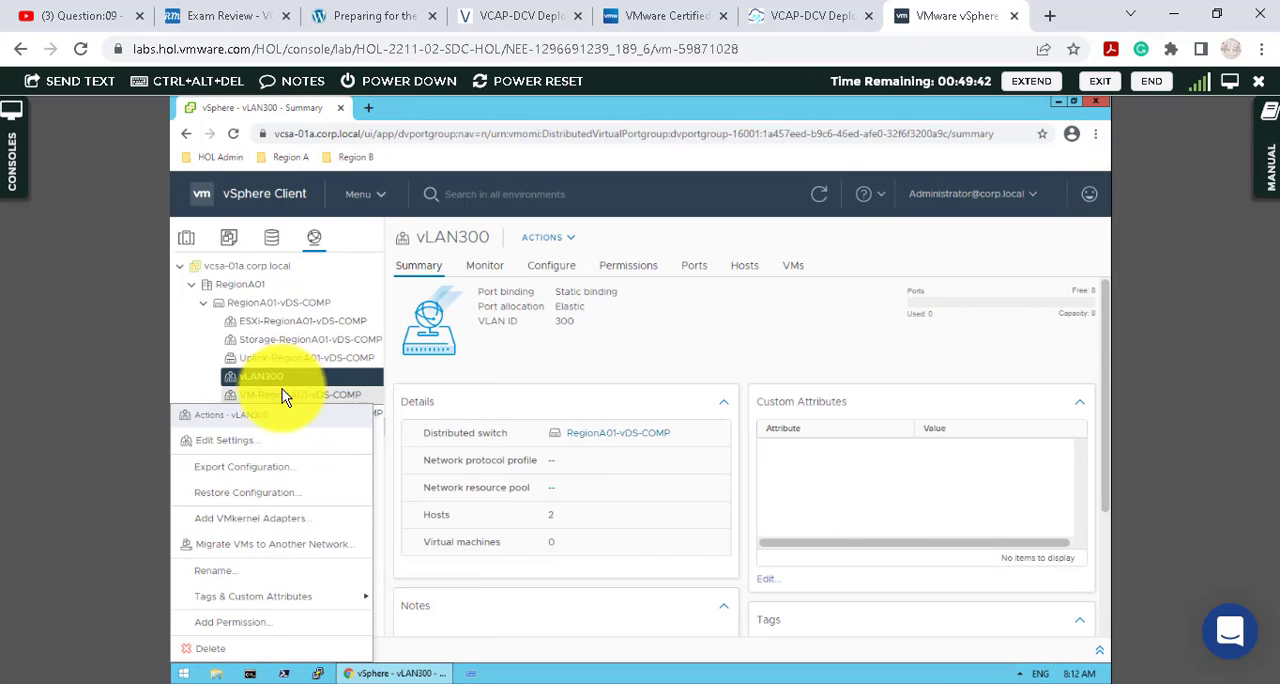
left_click(222, 649)
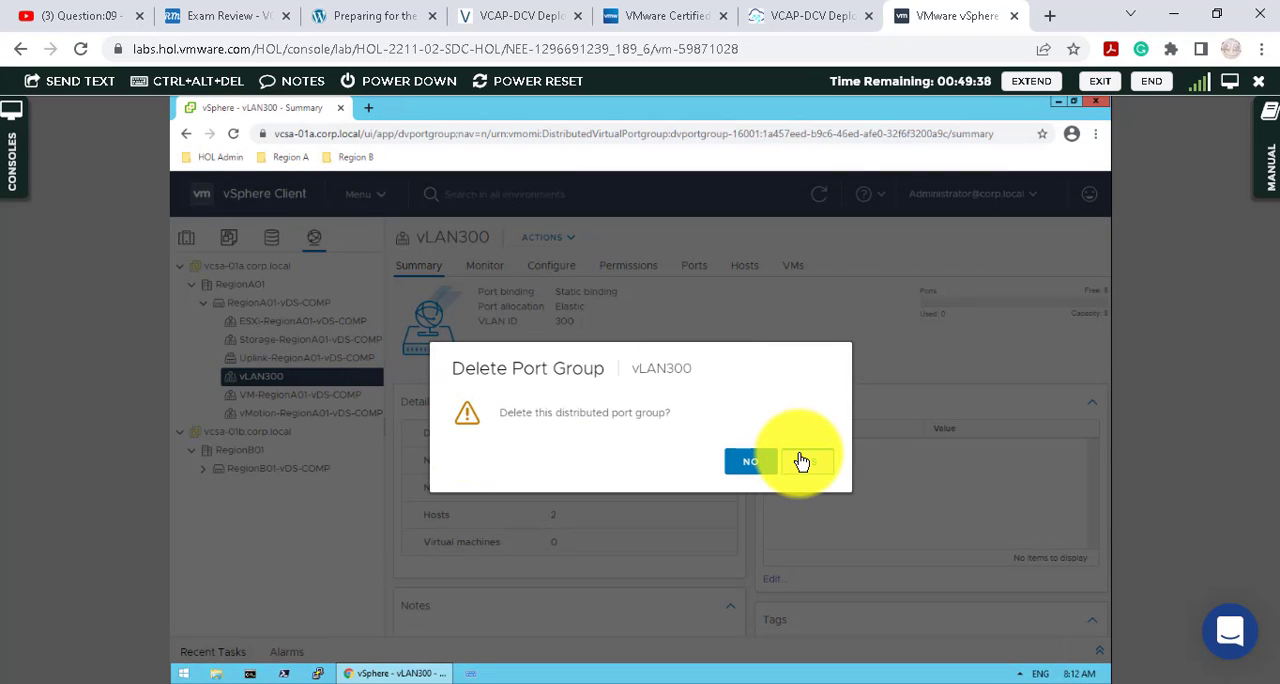
left_click(801, 461)
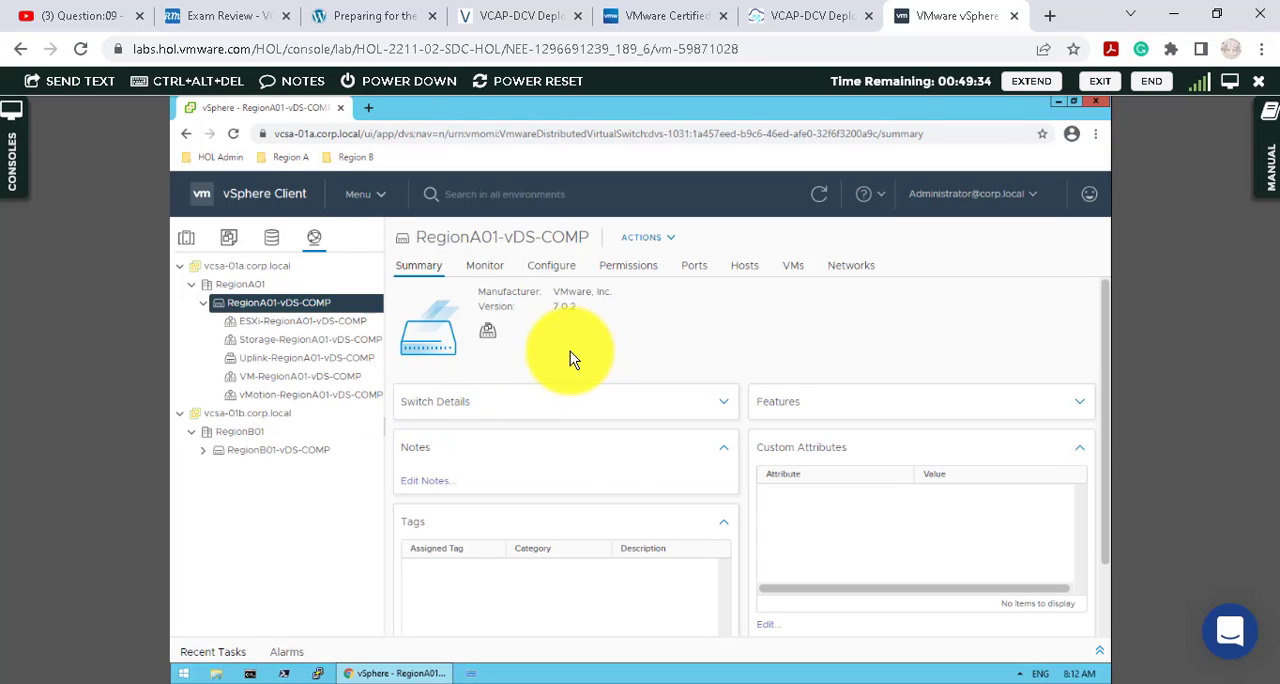
- Restore the RegionA01-vDS-COMP switch and all port groups from backup.zip in the Downloads folder
right_click(279, 302)
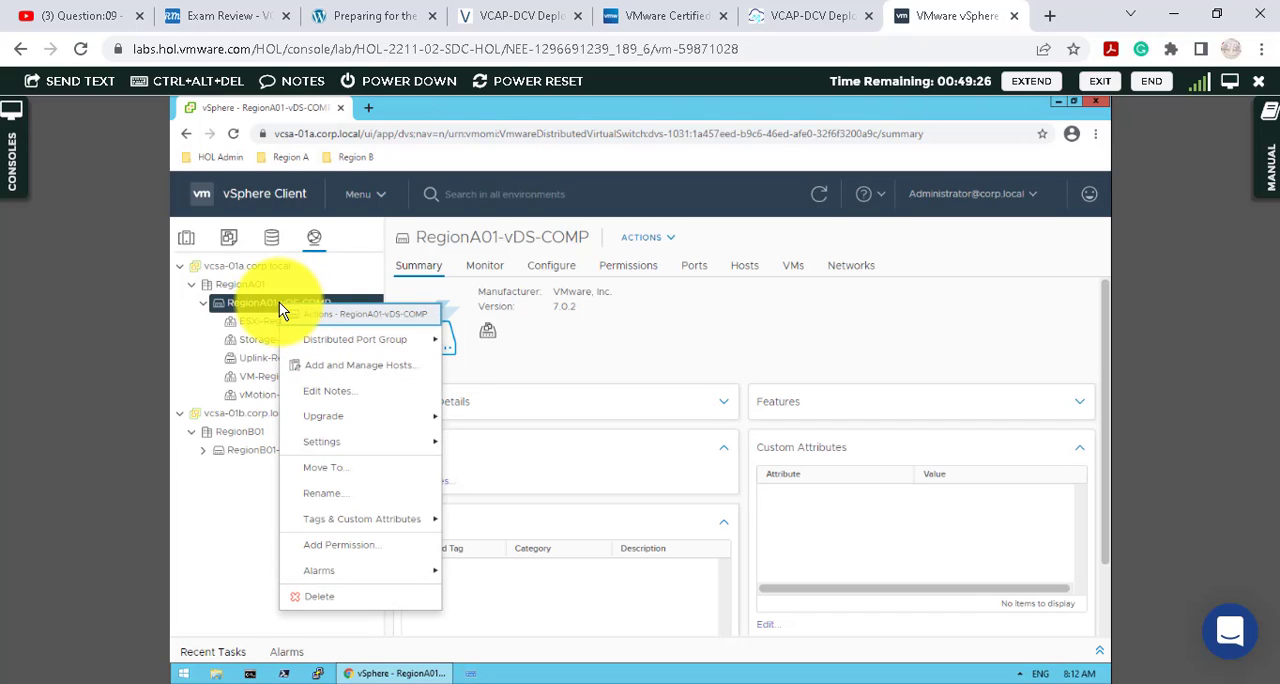
mouse_move(407, 443)
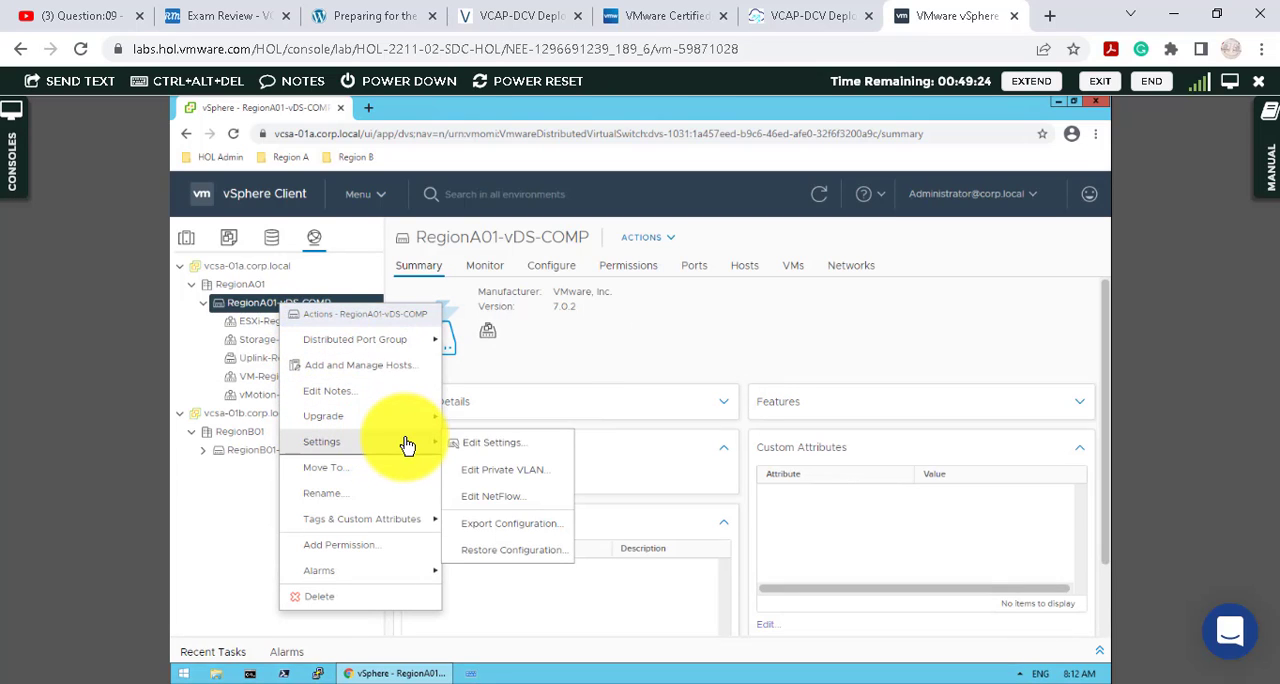
left_click(553, 551)
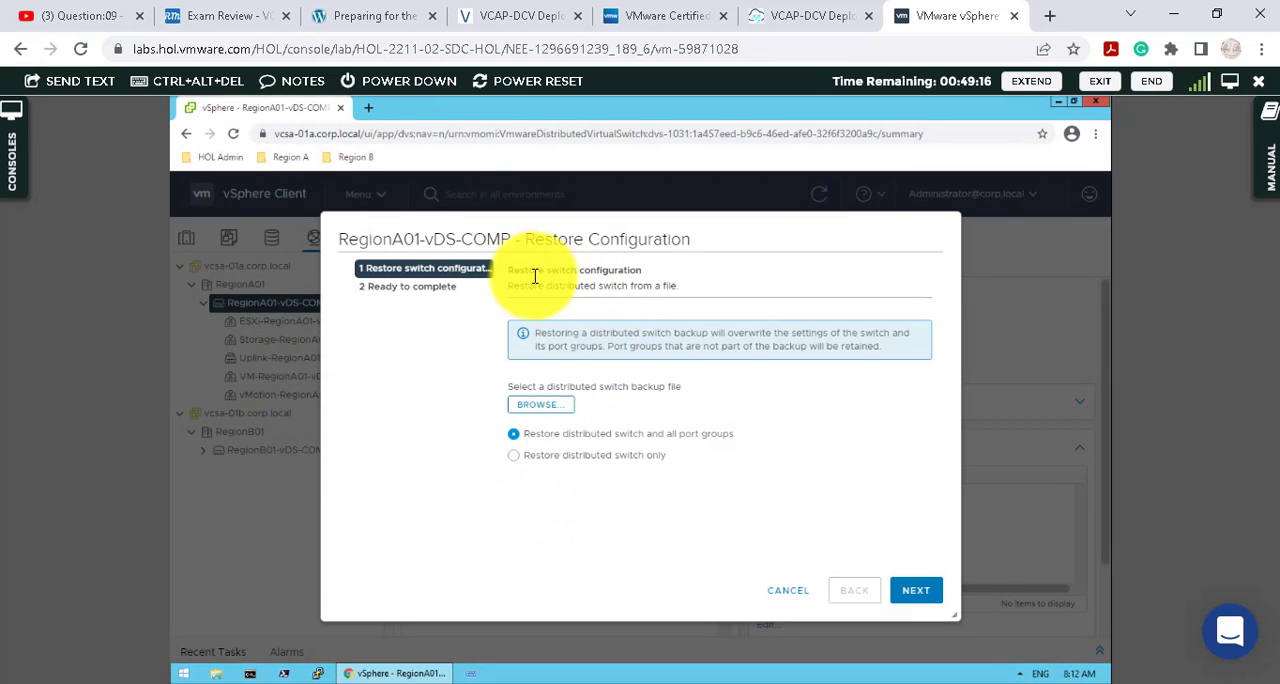
left_click(563, 405)
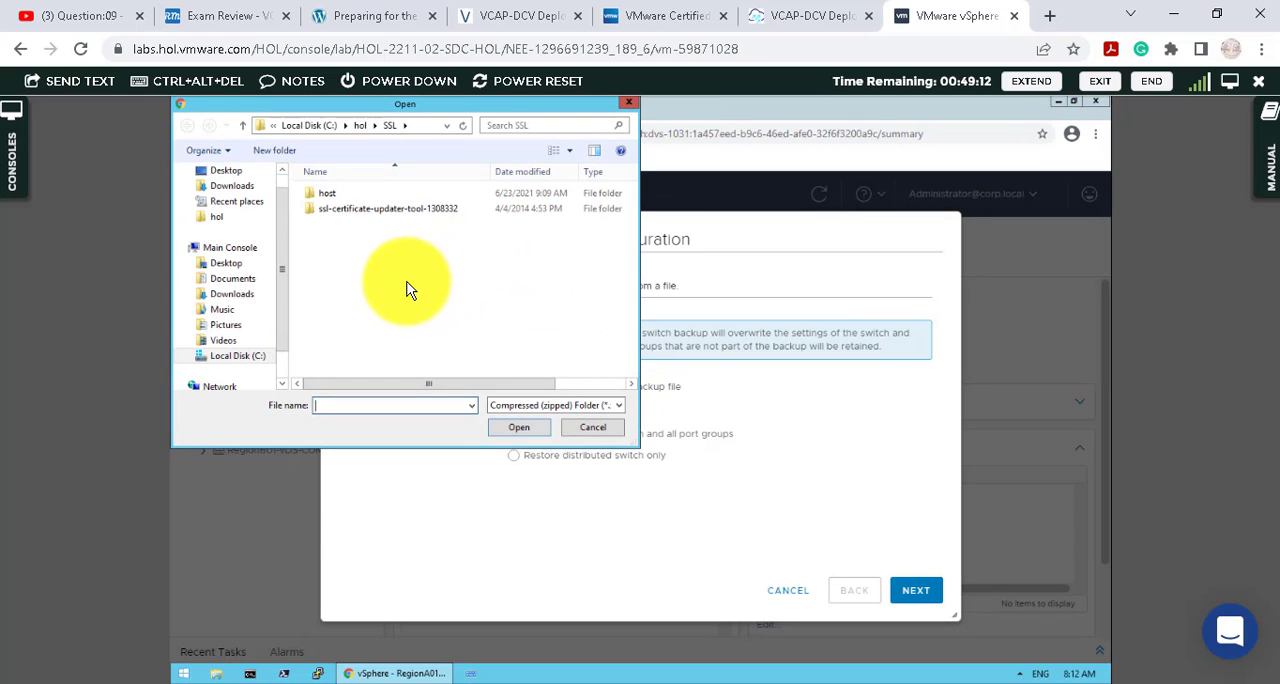
scroll(280, 181, "up", 1)
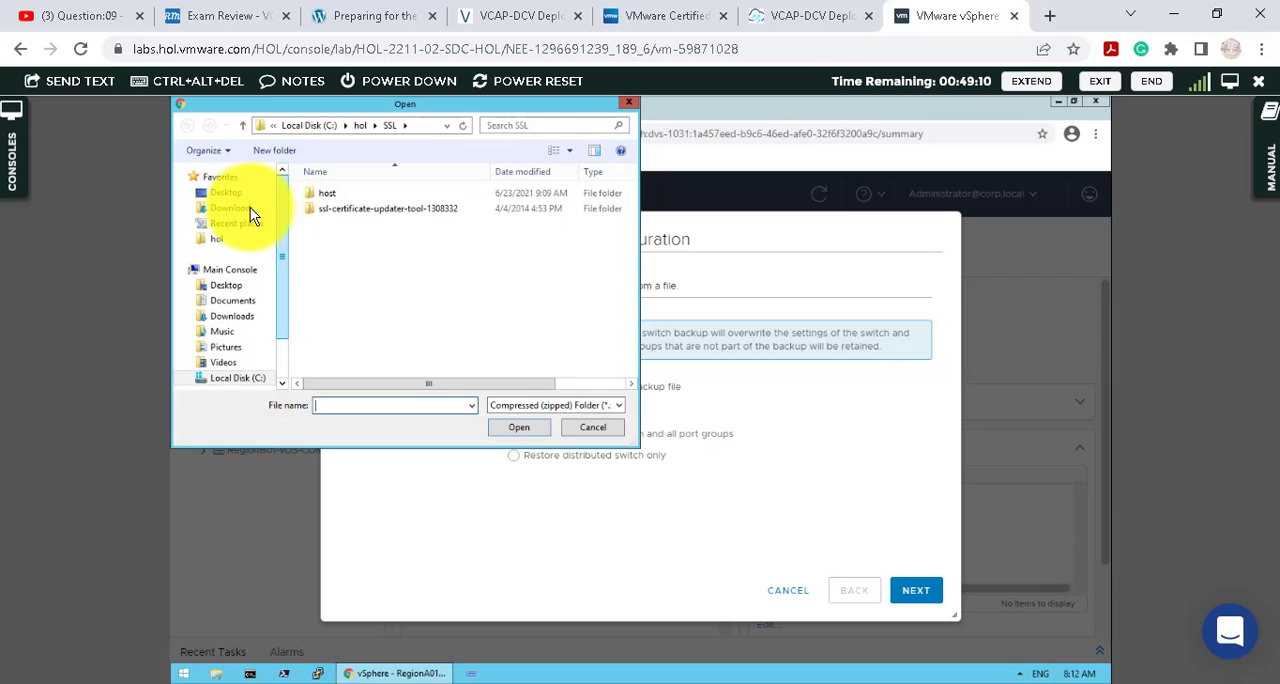
left_click(246, 208)
double_click(343, 196)
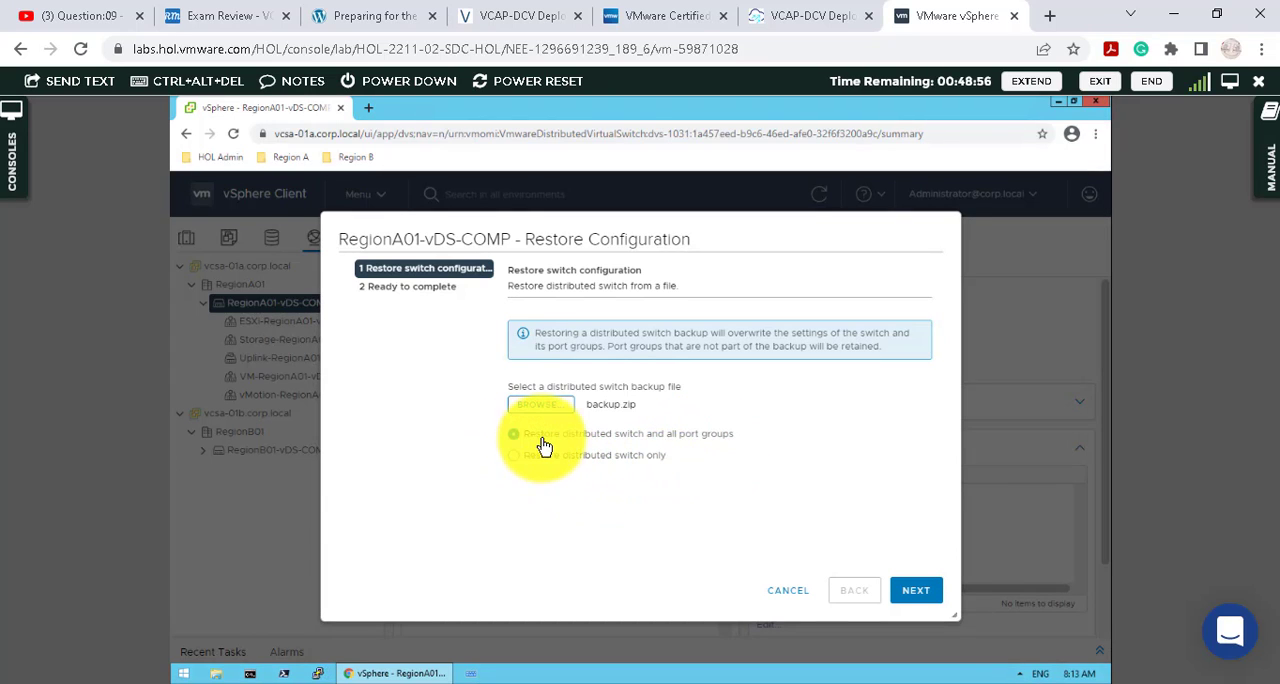
left_click(918, 591)
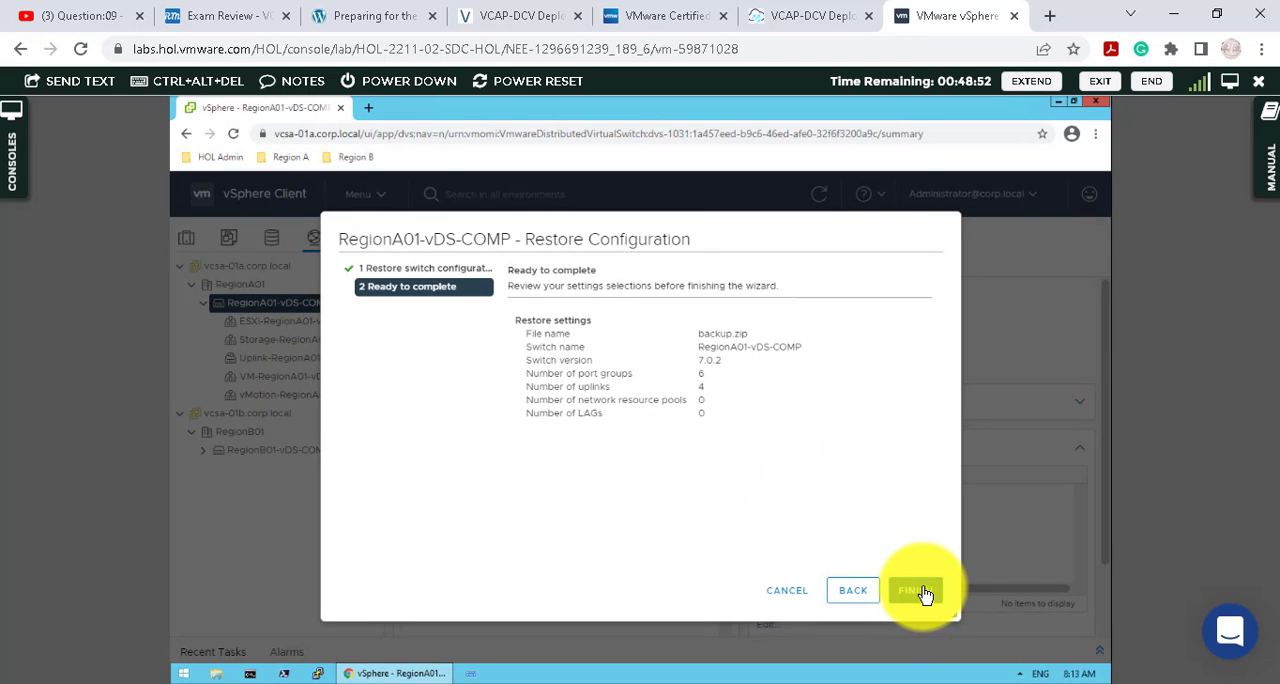
left_click(922, 592)
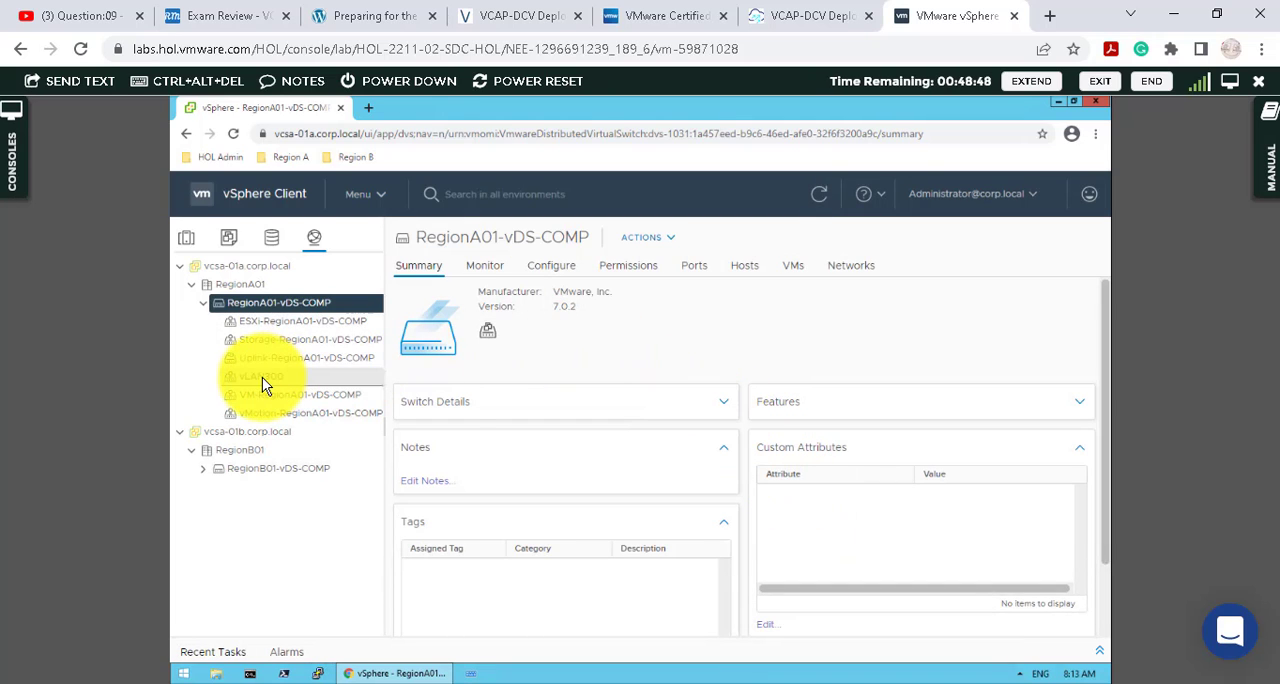
- Check the summary of the restored vLAN300 port group and compare it with the task list in Notepad++
left_click(339, 376)
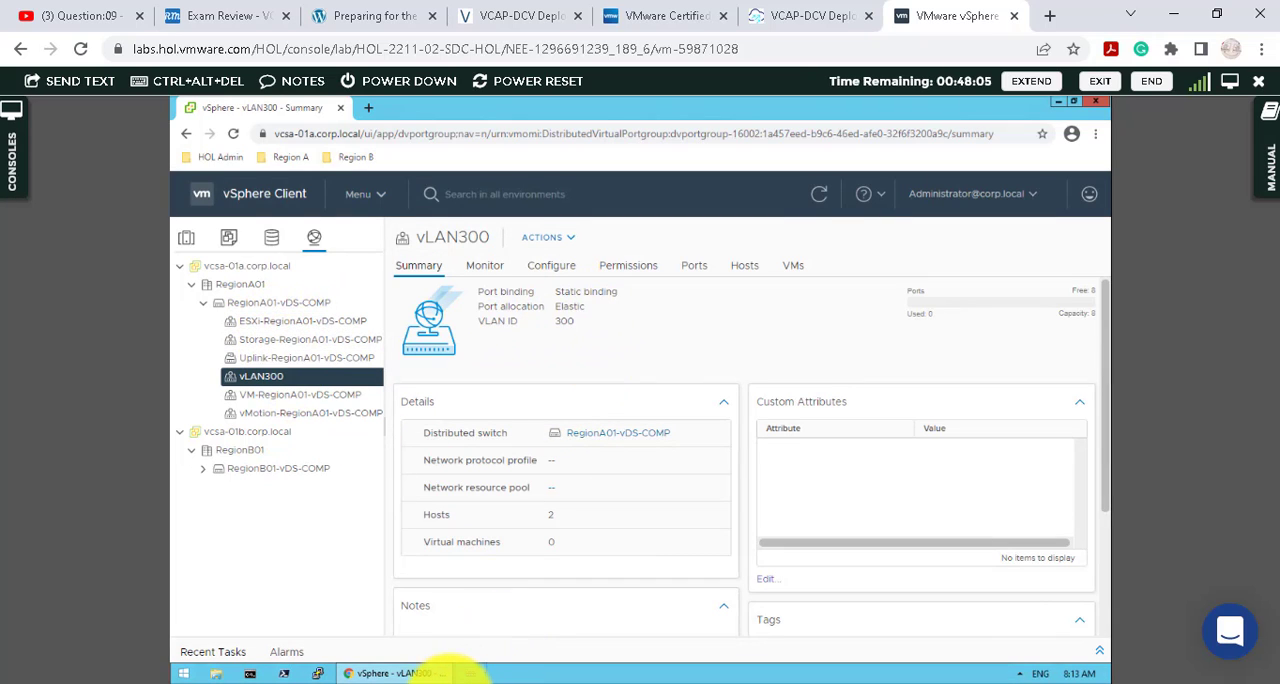
left_click(452, 682)
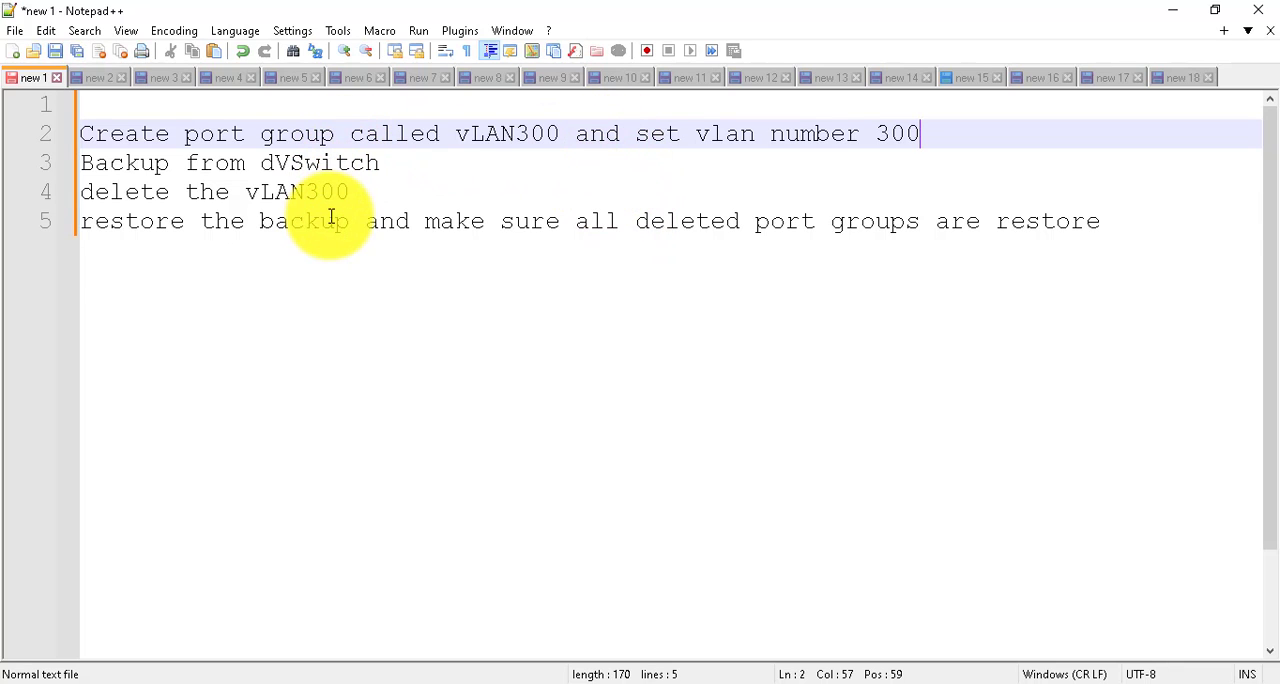
left_click(1173, 10)
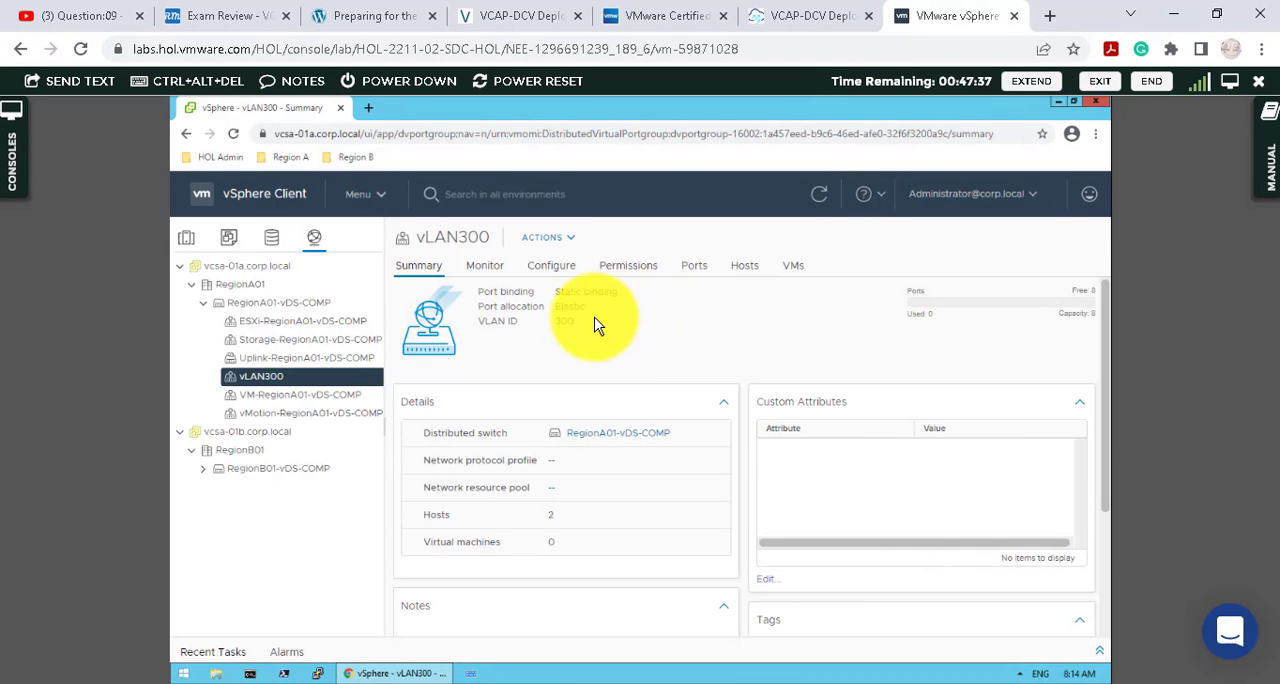